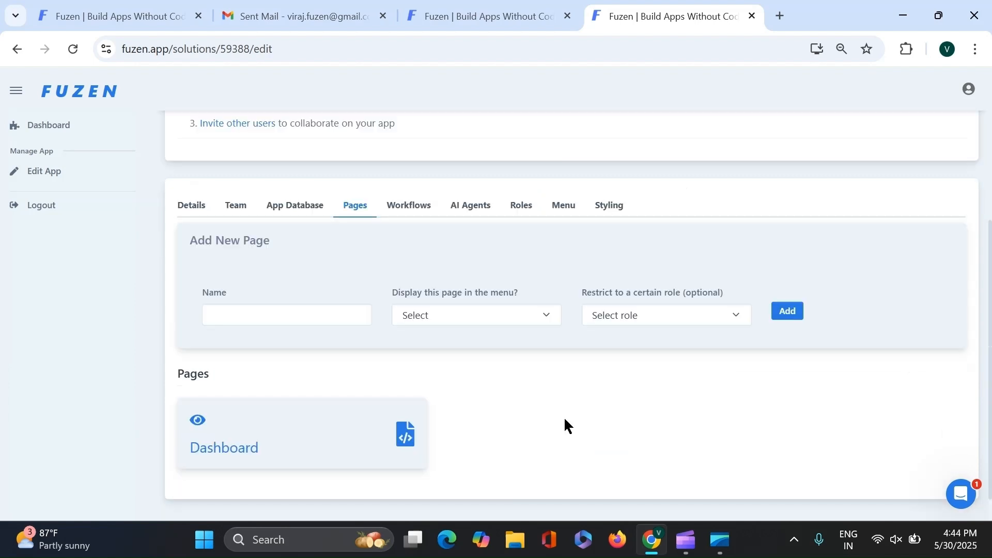
Add a new page named Create Events that is displayed in the menu
click(340, 313)
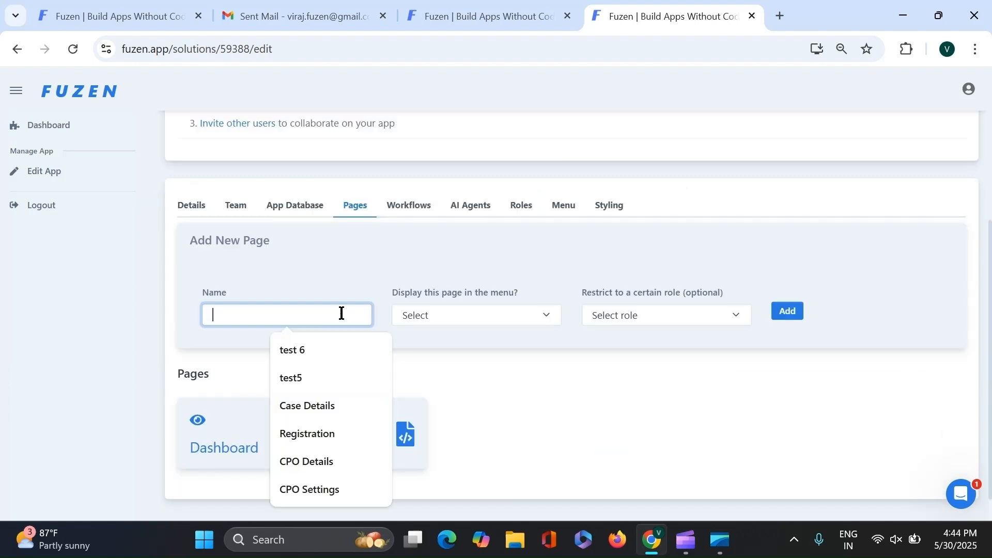
text(Create Events)
click(480, 317)
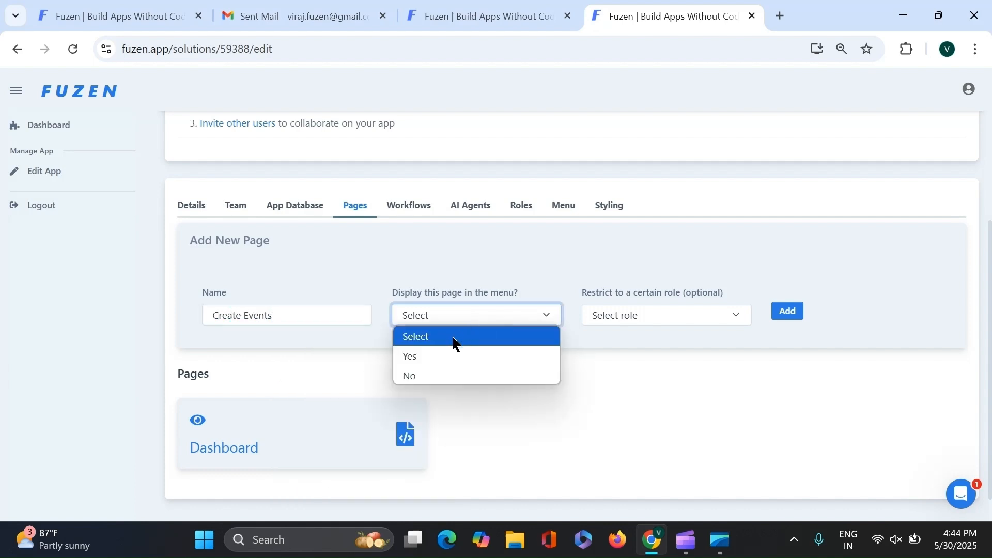
click(449, 355)
click(782, 312)
Add a new page named Registrations that is not displayed in the menu
click(309, 373)
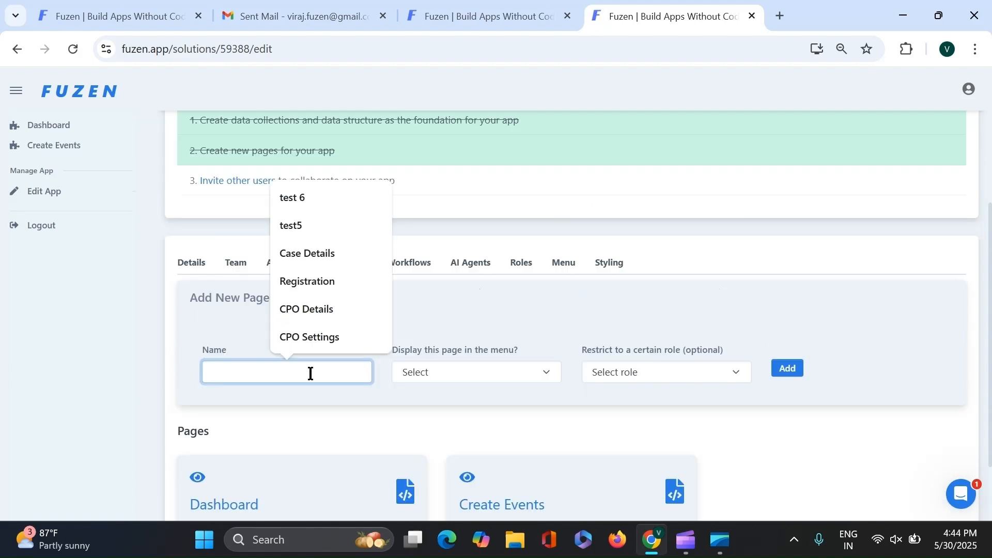
text(Registrations)
click(447, 367)
click(450, 429)
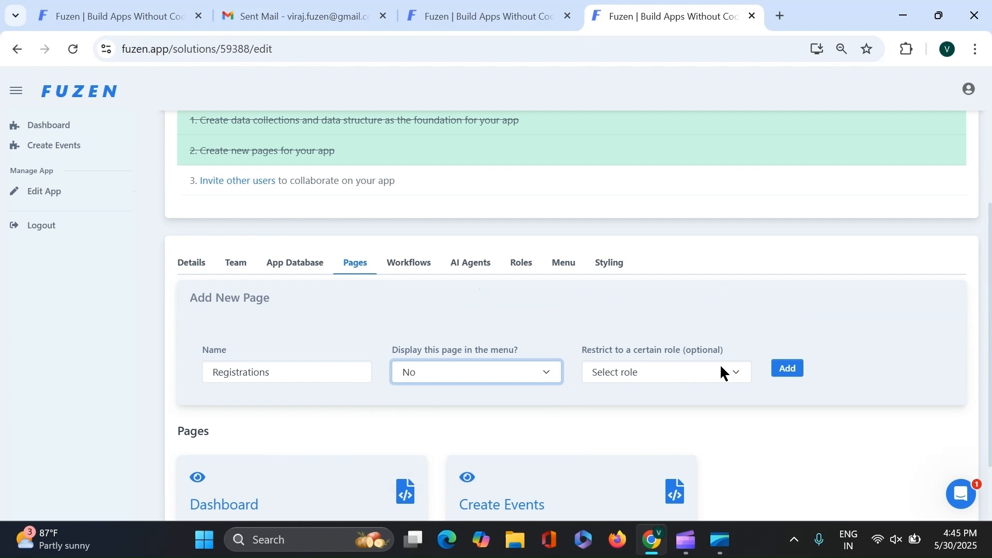
click(786, 368)
Add a new page named All Events that is displayed in the menu
scroll(279, 305, down, 2)
click(280, 284)
text(All Events)
click(478, 288)
click(468, 323)
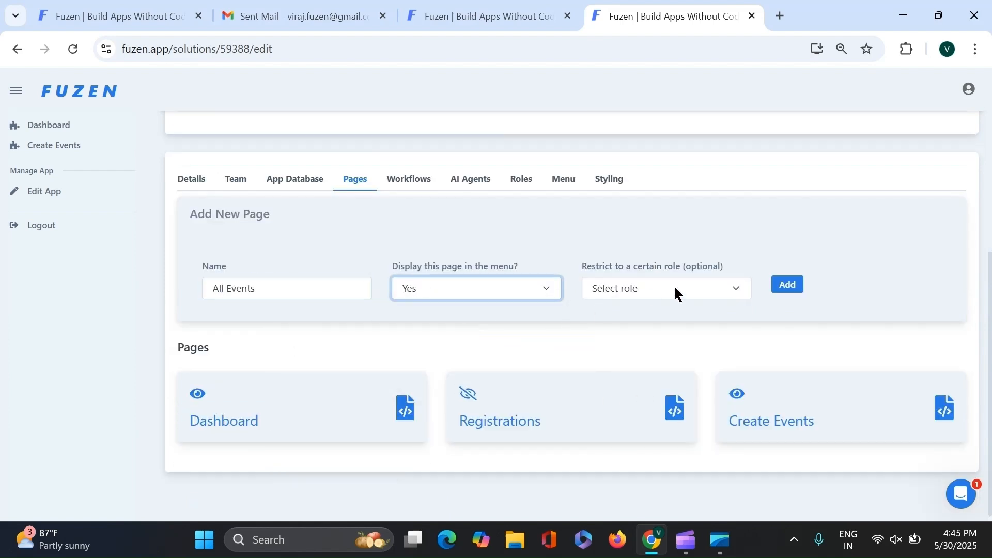
click(786, 285)
Add a new page named Event Details that is not displayed in the menu
click(327, 413)
text(Event Details)
click(442, 418)
click(436, 481)
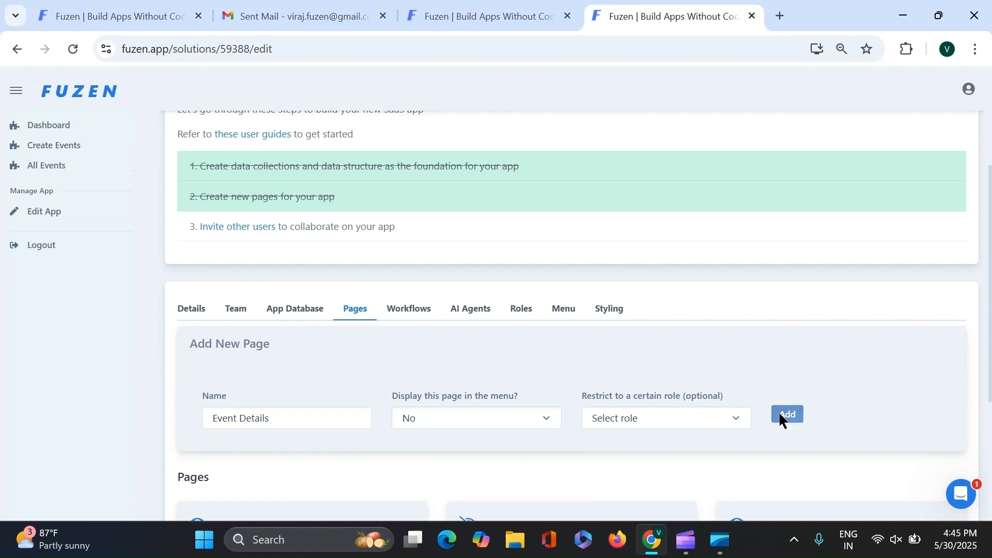
click(786, 415)
Open the Create Events page in the no-code page builder
scroll(814, 326, down, 4)
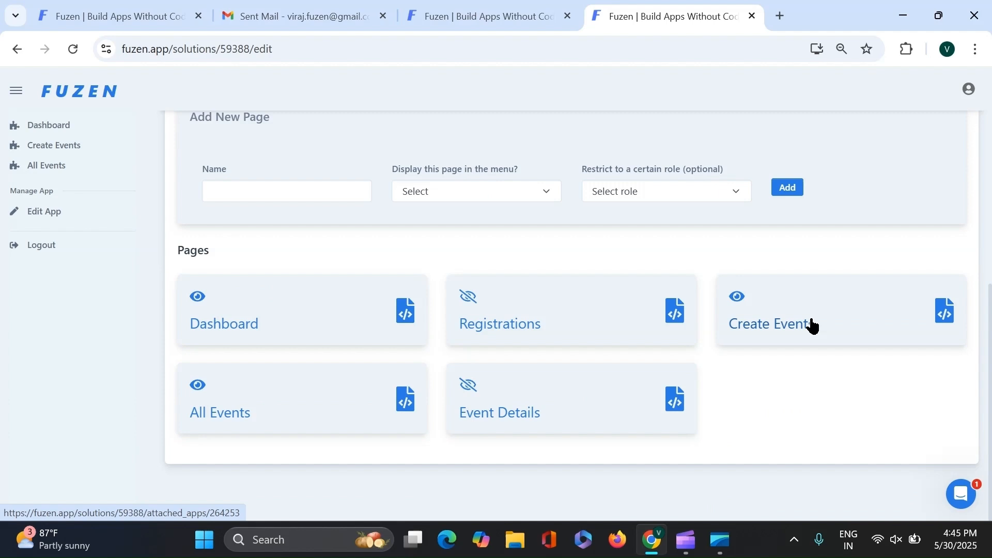
click(812, 326)
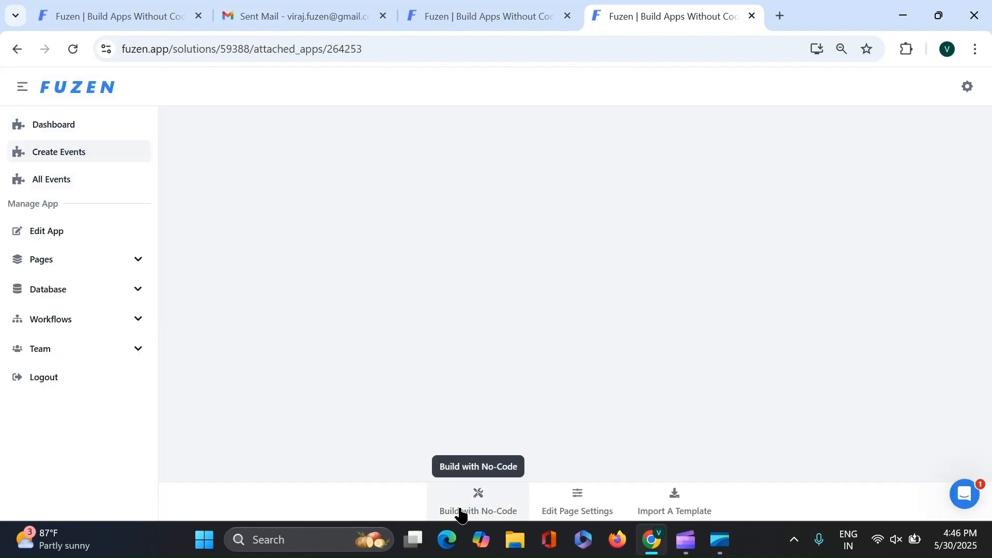
click(459, 509)
Add a Card block of the HTML Structure type to the Create Events page
click(666, 125)
click(110, 150)
click(104, 208)
click(103, 182)
text(card)
click(75, 233)
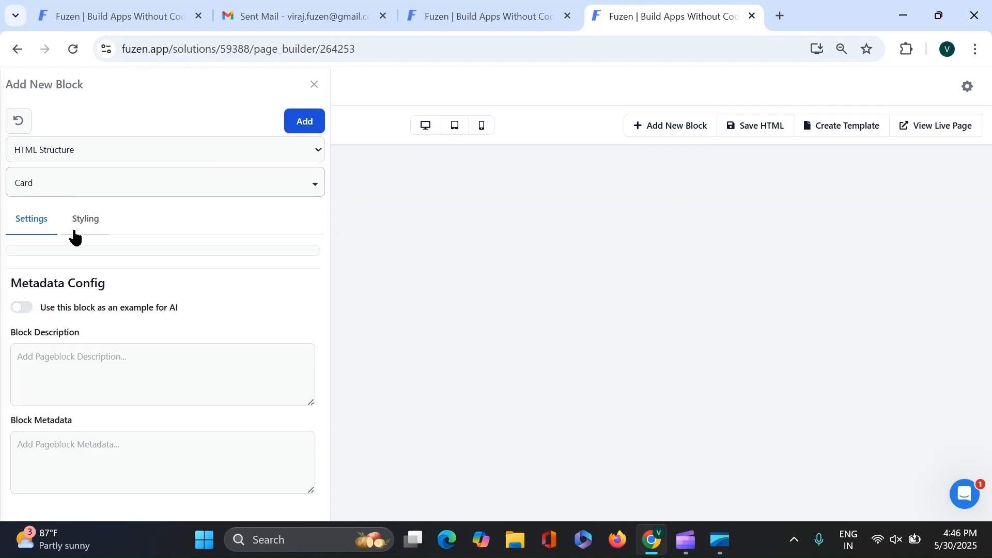
click(300, 125)
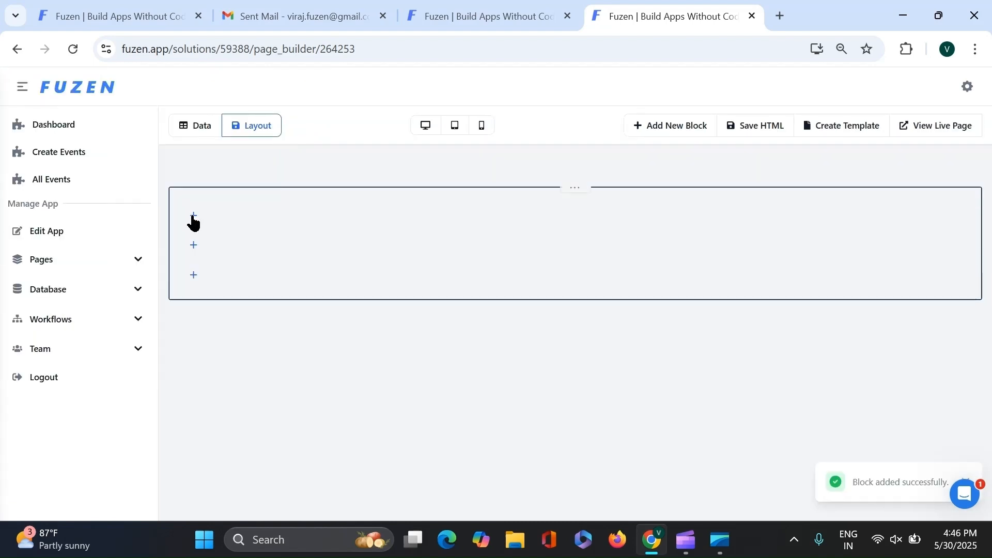
Add a Header UI element with the text "Create an Event" in the card's first slot
click(192, 219)
click(198, 154)
click(134, 228)
click(146, 182)
text(head)
click(67, 236)
click(93, 321)
text(Create an Event)
click(308, 123)
Style the "Create an Event" header with a #3b82f6 background and #ffffff text
click(410, 243)
click(164, 274)
click(148, 303)
click(168, 429)
click(210, 471)
click(77, 360)
click(89, 414)
text(#ffffff)
click(316, 122)
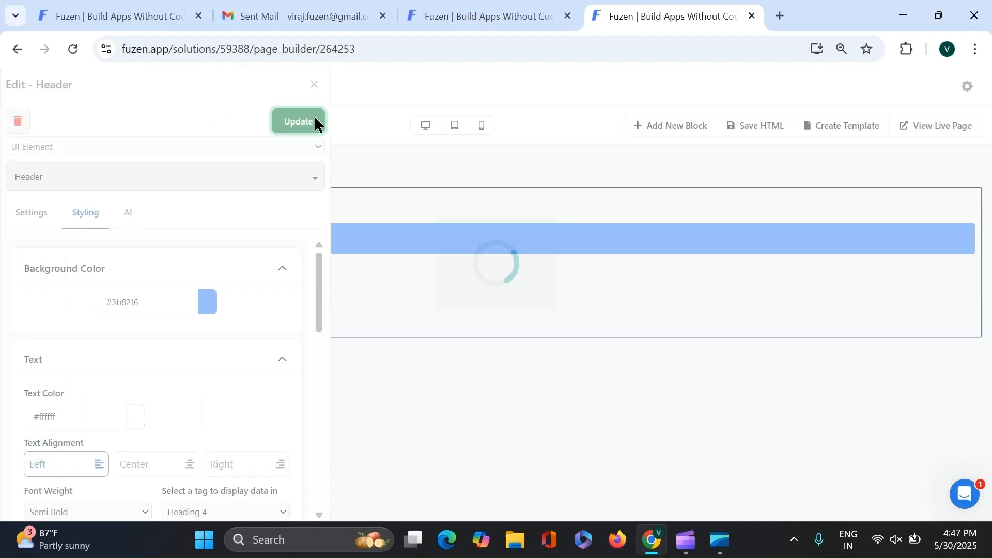
Set up a Form UI element in the card's body, based on the Events collection with its event fields included
click(191, 290)
click(258, 145)
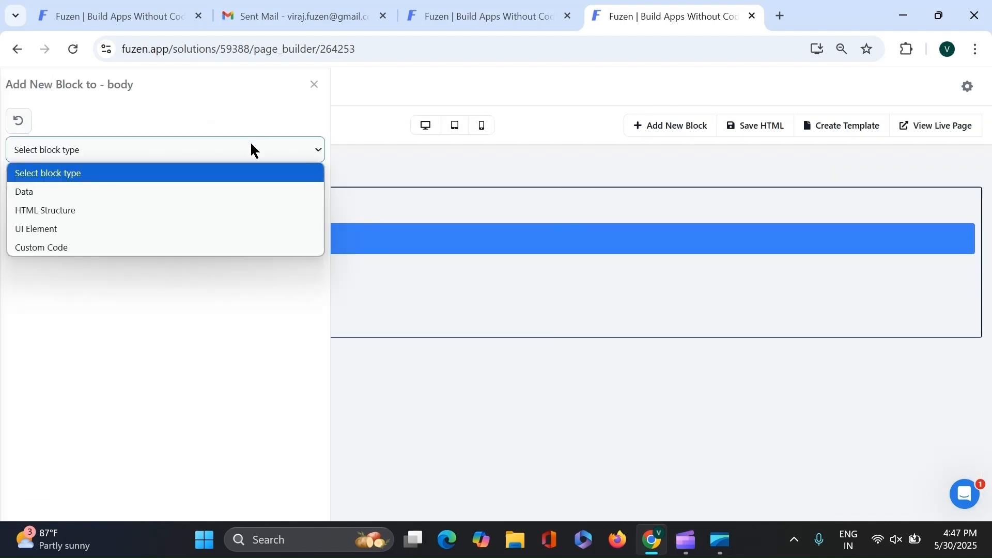
click(163, 228)
click(172, 187)
text(form)
click(91, 230)
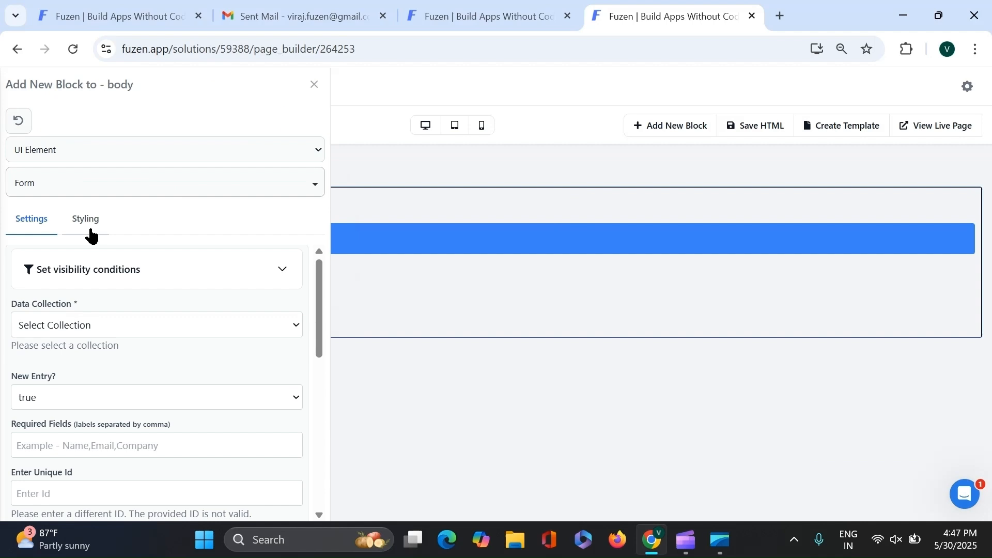
click(133, 328)
click(102, 371)
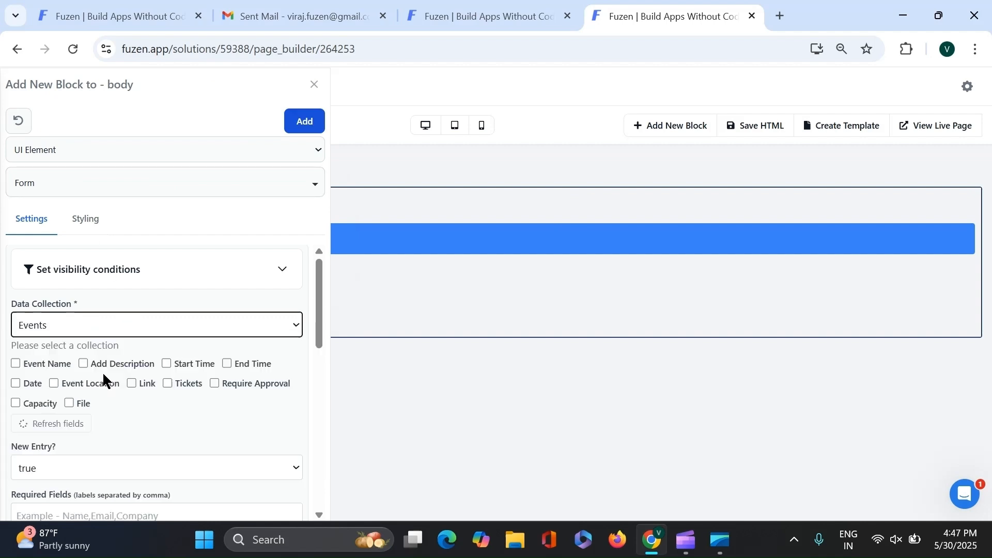
click(16, 363)
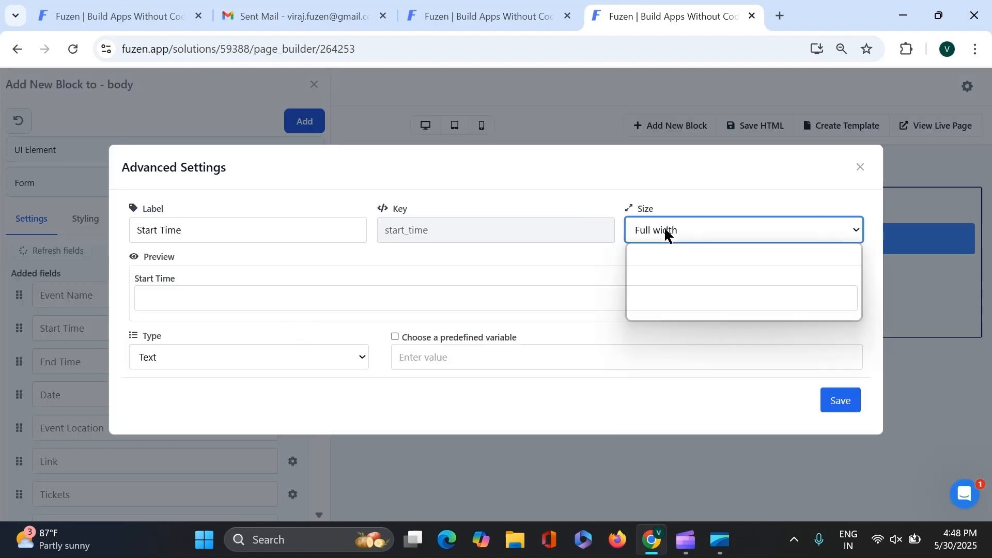
Set the form's Start Time and End Time fields to the Time type at half width and save the field settings
click(248, 355)
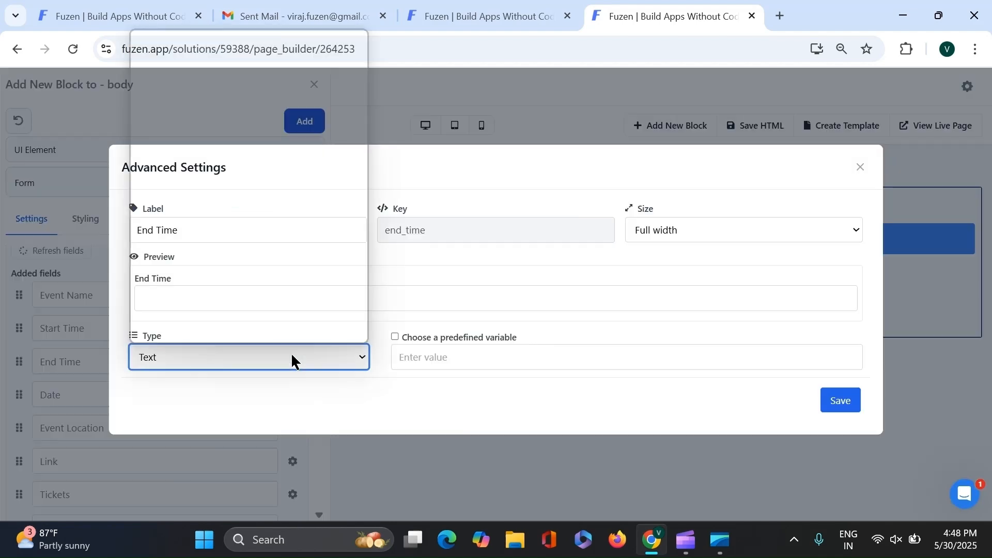
click(243, 197)
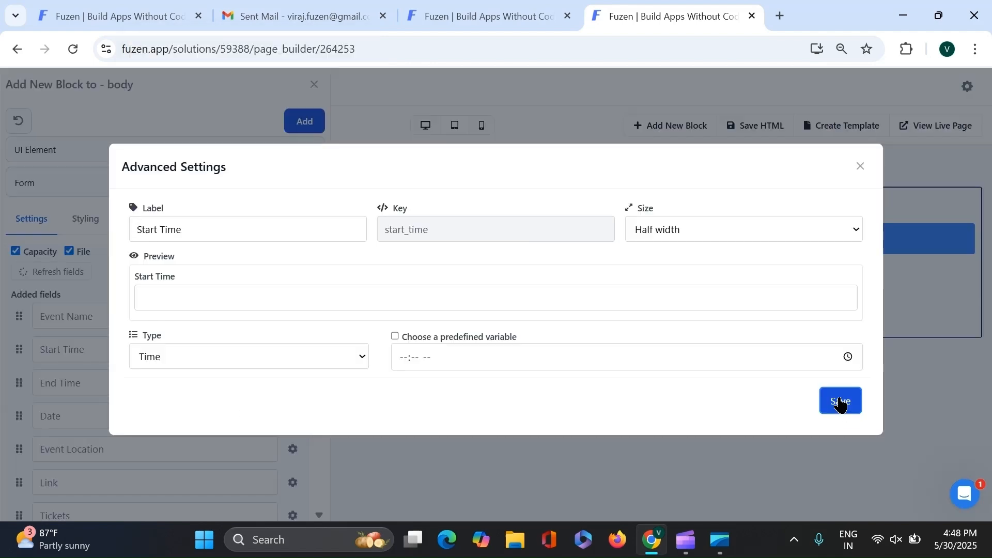
click(839, 400)
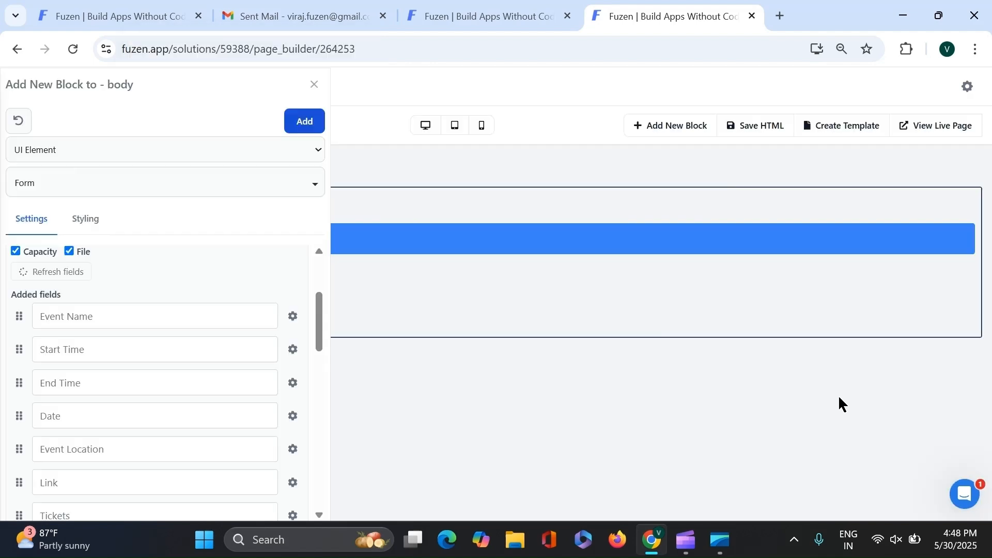
click(841, 405)
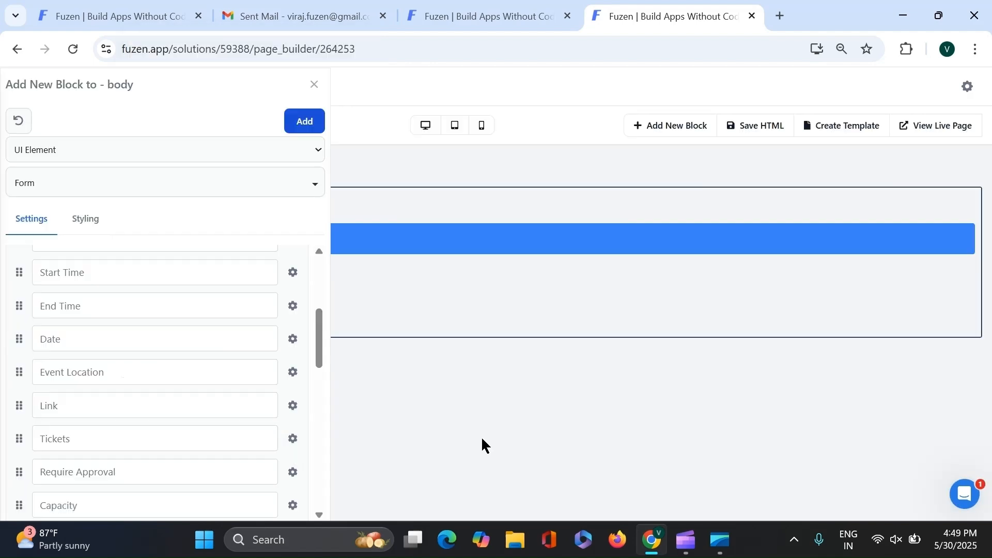
click(832, 401)
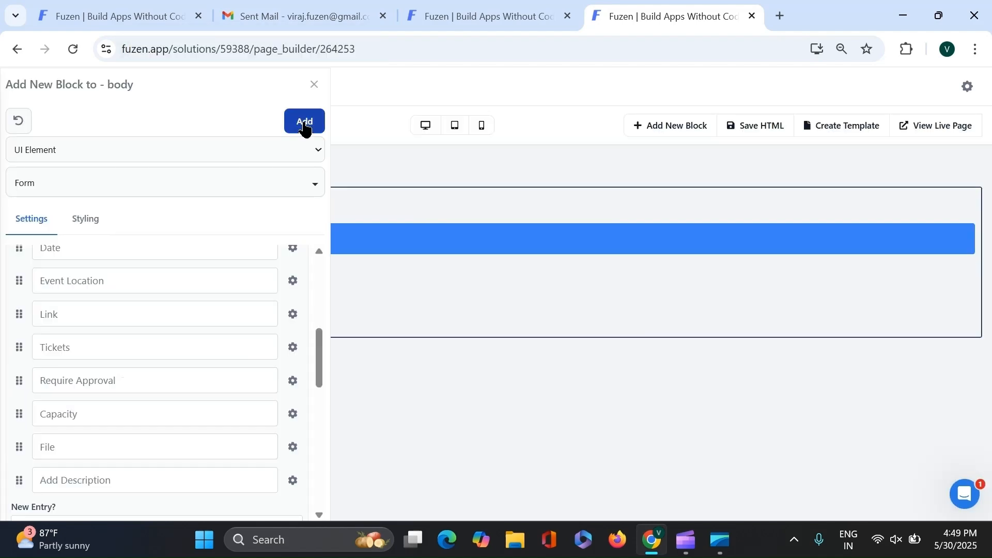
Add the configured form to the card and view the saved page live
click(304, 120)
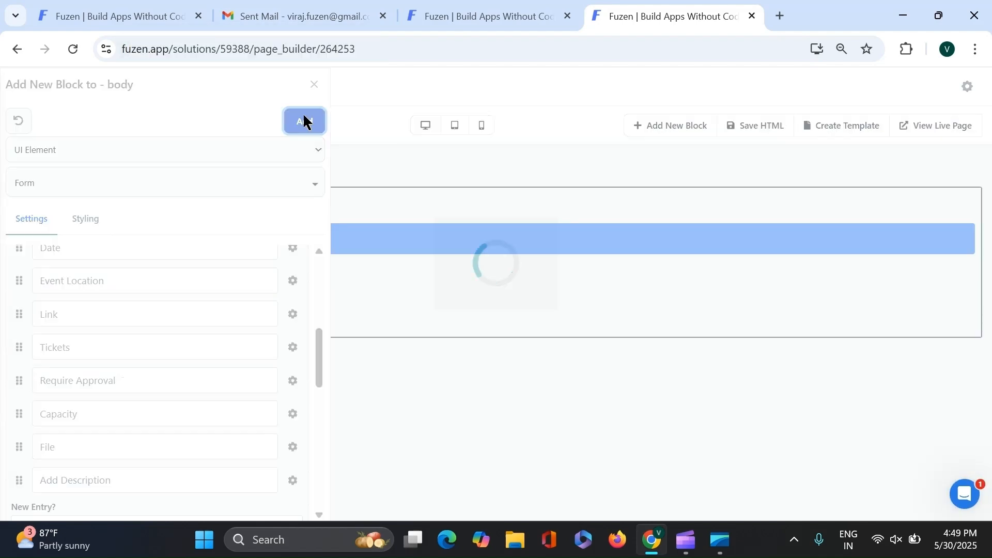
click(752, 133)
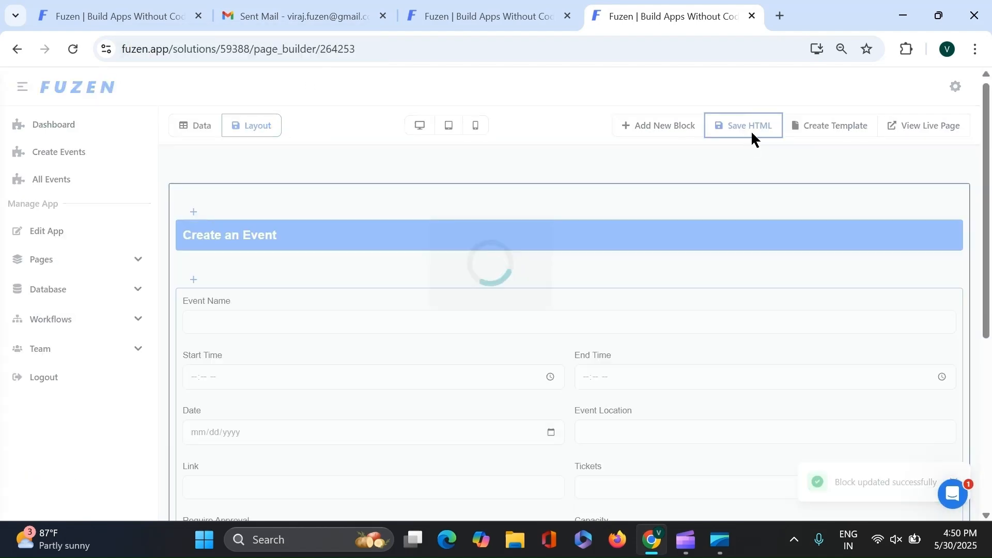
click(917, 129)
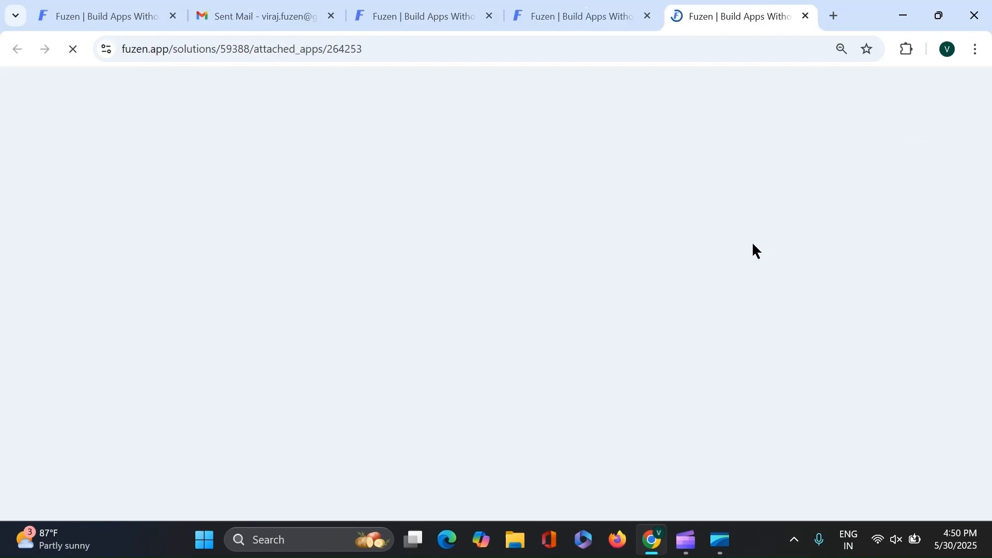
Enter Event 1 as the event name, 11:00 AM to 12:00 PM, date 11/11/2025 and location Nashik in the form
click(494, 209)
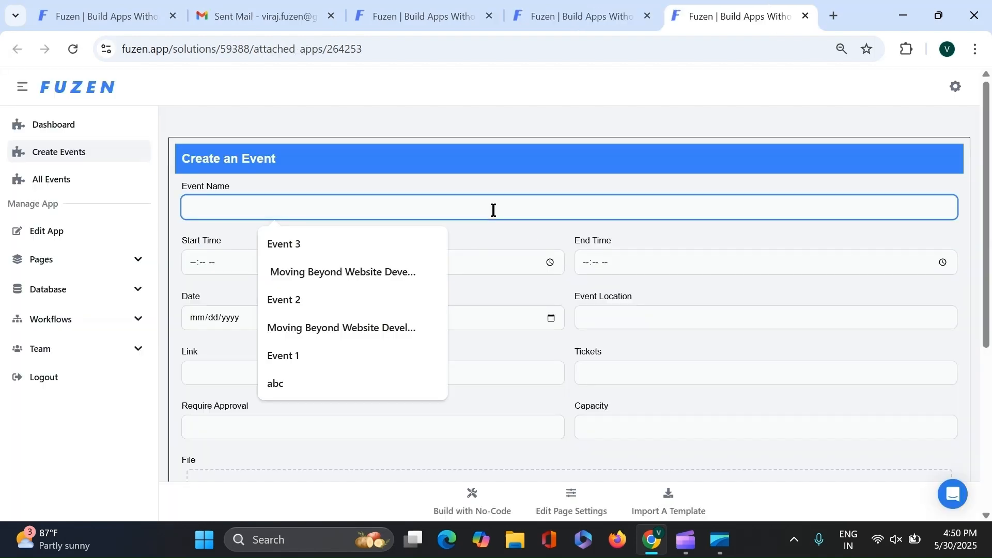
text(Event 1)
click(359, 263)
text(1100a)
click(599, 261)
text(1200p)
click(372, 319)
text(11/11/2025)
key(Tab)
text(Nashik)
Fill in the Zoom meeting link with its embedded passcode, 100 tickets, "no" for required approval and a capacity of 50
click(336, 381)
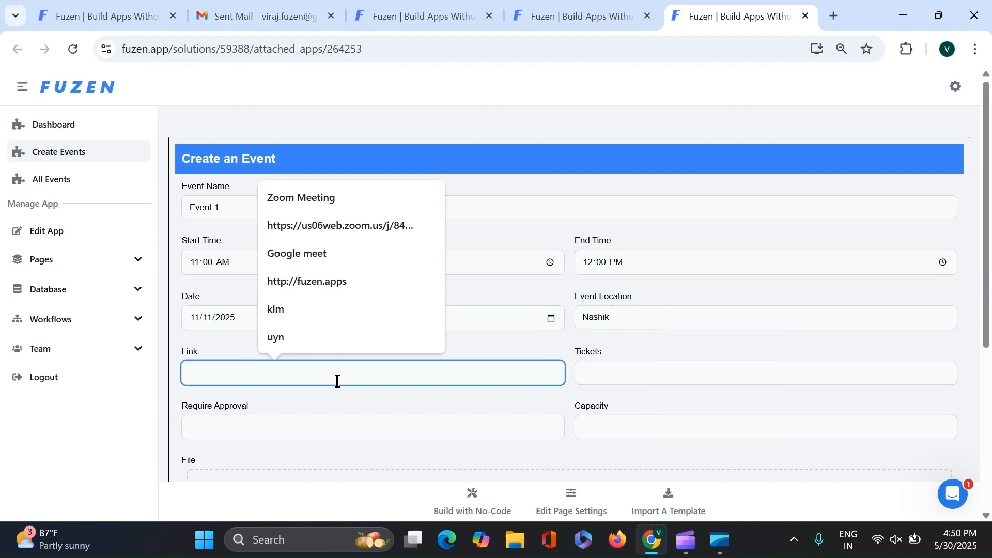
click(370, 225)
click(606, 374)
text(100)
click(495, 423)
text(no)
scroll(604, 368, down, 1)
click(604, 367)
text(50)
Upload "WhatsApp Image 2025-05-30 at 12.10.42 PM.jpeg", enter "Event 1" as the description and save the event
scroll(563, 365, down, 1)
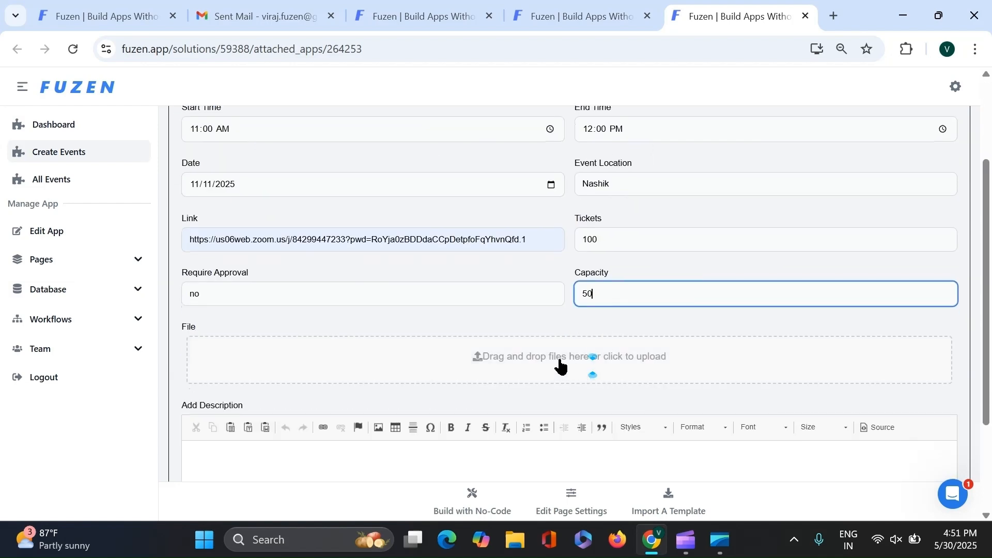
click(556, 356)
double_click(258, 290)
scroll(375, 358, down, 2)
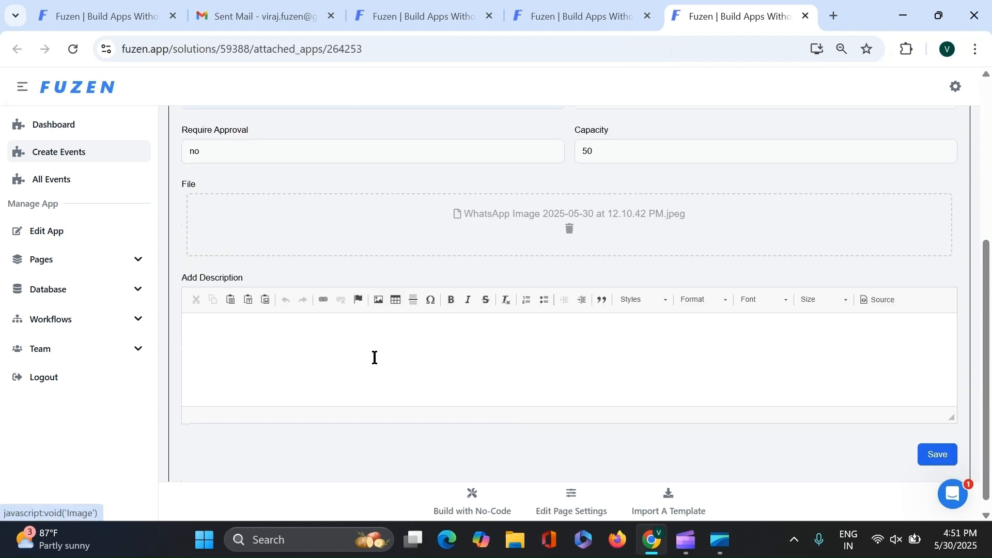
scroll(370, 355, down, 1)
text(Event 1)
click(933, 447)
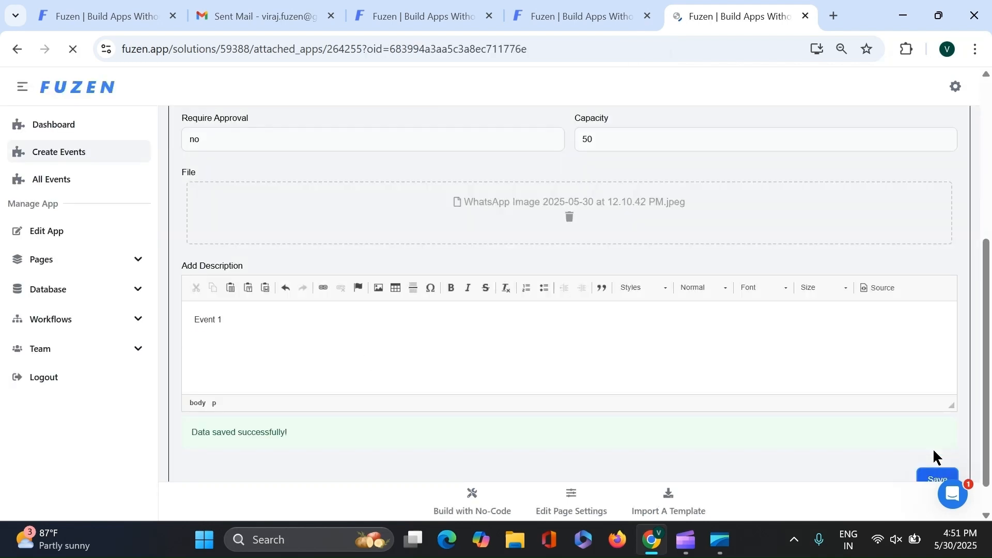
Open the empty page in the no-code builder and set up a Header UI element with the text "All Events"
click(484, 507)
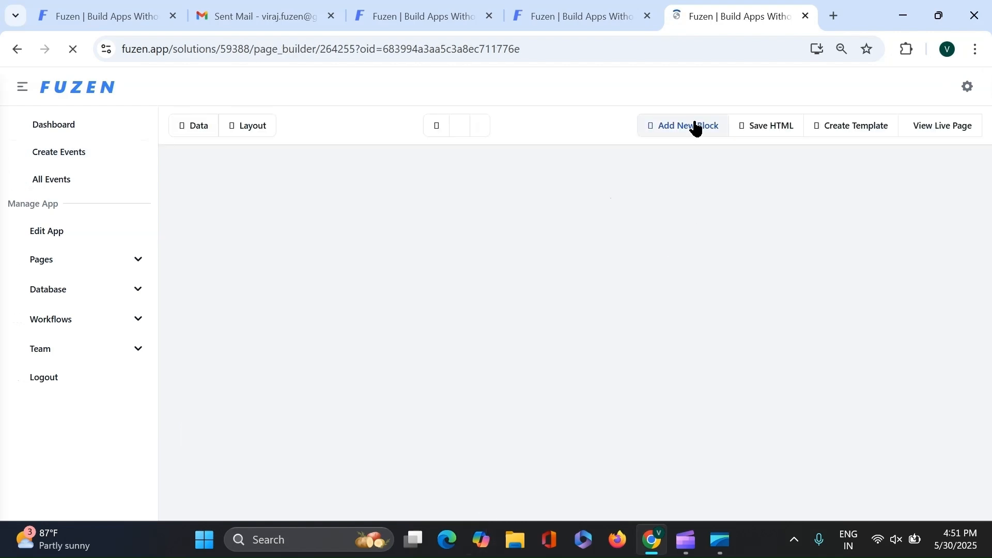
click(693, 126)
click(288, 150)
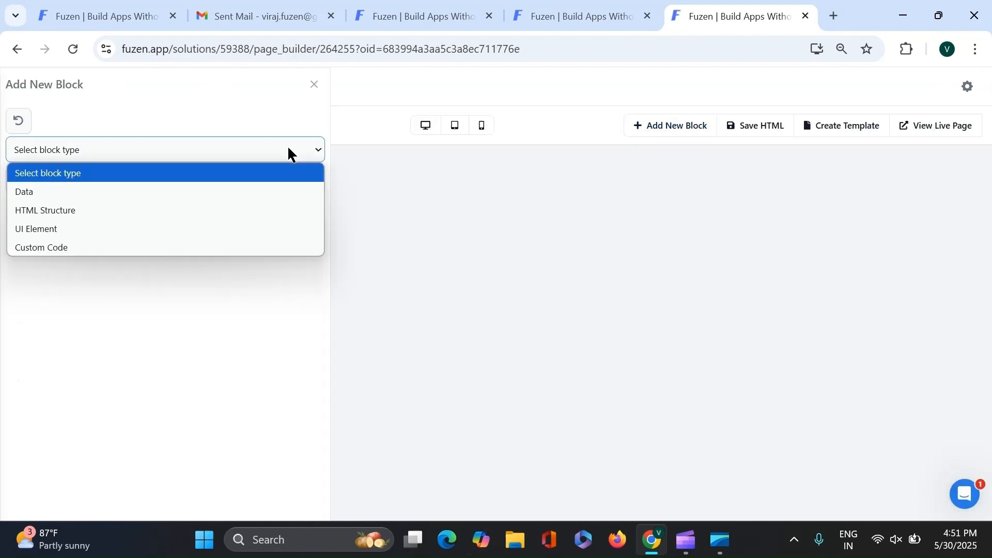
click(187, 231)
click(194, 190)
text(head)
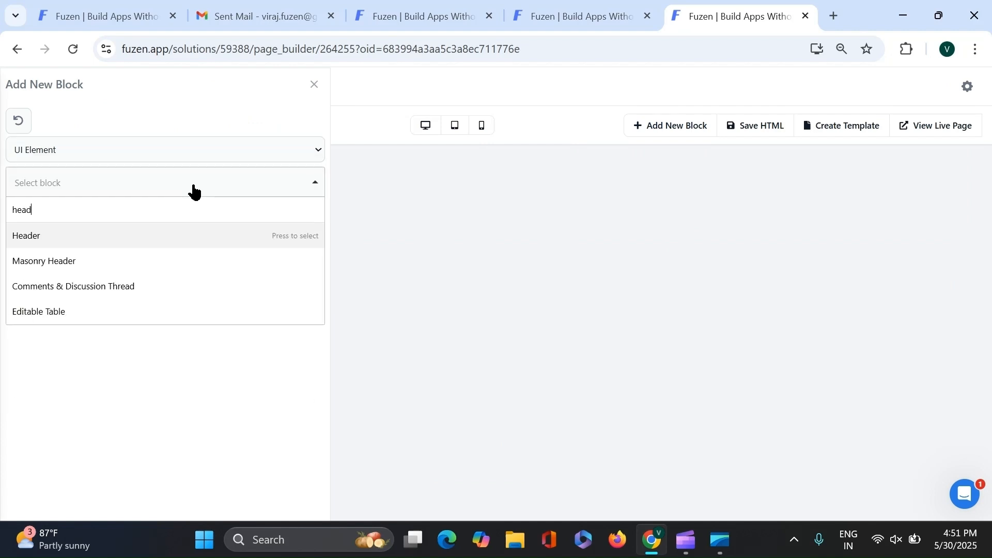
click(75, 236)
click(101, 320)
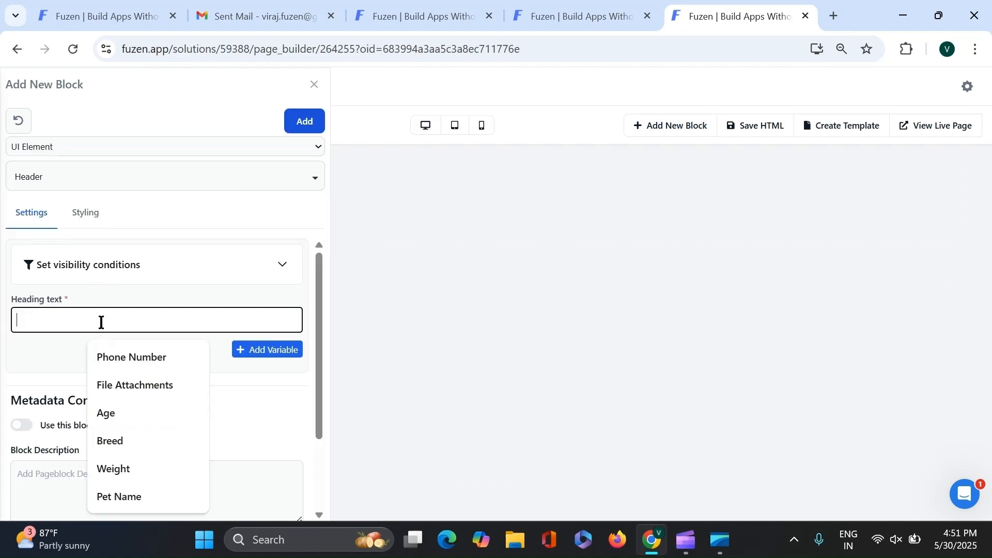
text(All Events)
Style the "All Events" header with #ffffff text and a #3b82f6 background
click(87, 213)
click(225, 468)
click(230, 429)
click(88, 468)
click(93, 394)
click(156, 270)
click(155, 299)
key(BackSpace)
key(BackSpace)
key(BackSpace)
key(BackSpace)
key(BackSpace)
key(BackSpace)
key(BackSpace)
key(BackSpace)
key(BackSpace)
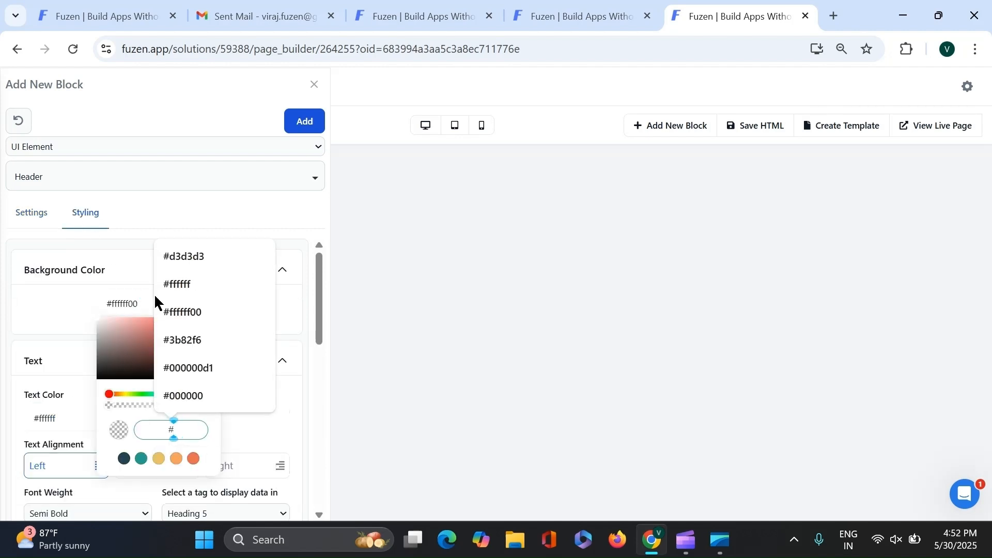
text(#3)
click(182, 464)
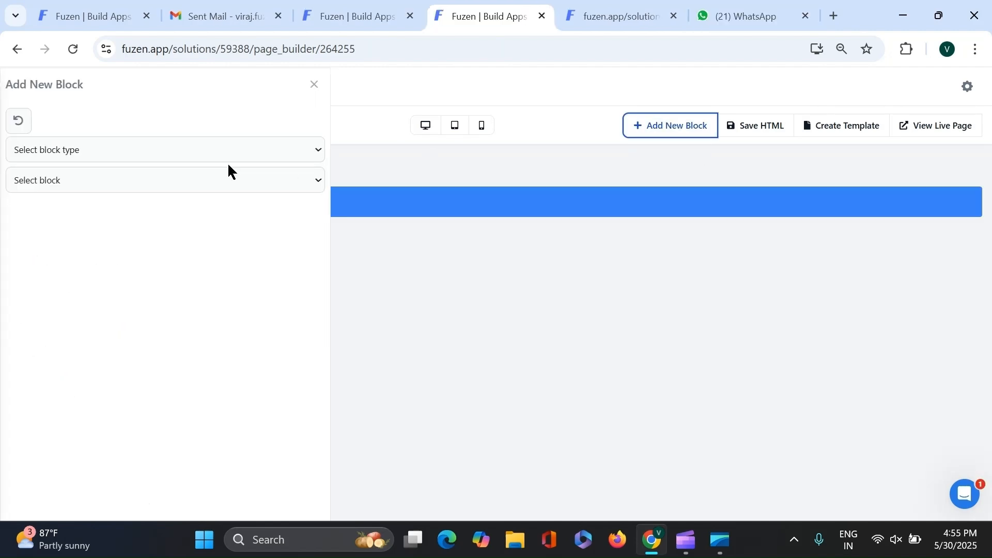
Set up a Data Variable block that uses data collections as its source and the Events collection
click(73, 193)
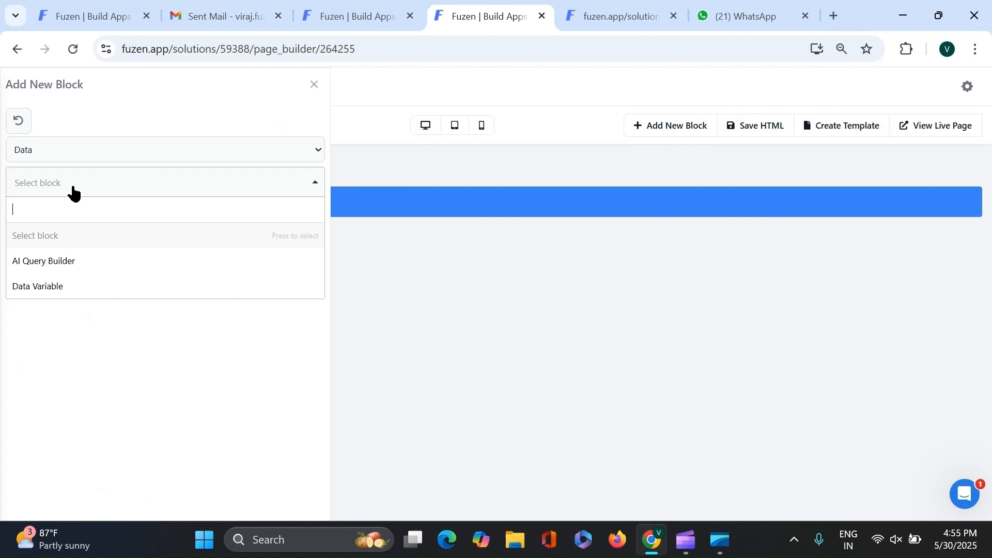
click(98, 312)
click(98, 326)
click(104, 367)
click(106, 373)
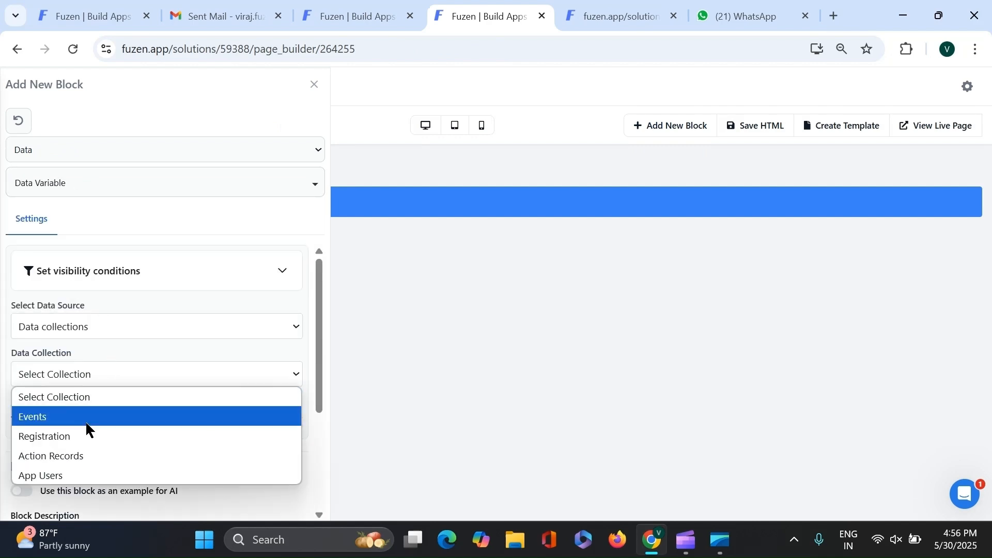
click(85, 420)
click(85, 430)
Set a filter condition on event_name for the Events collection and get the data
click(70, 211)
click(166, 433)
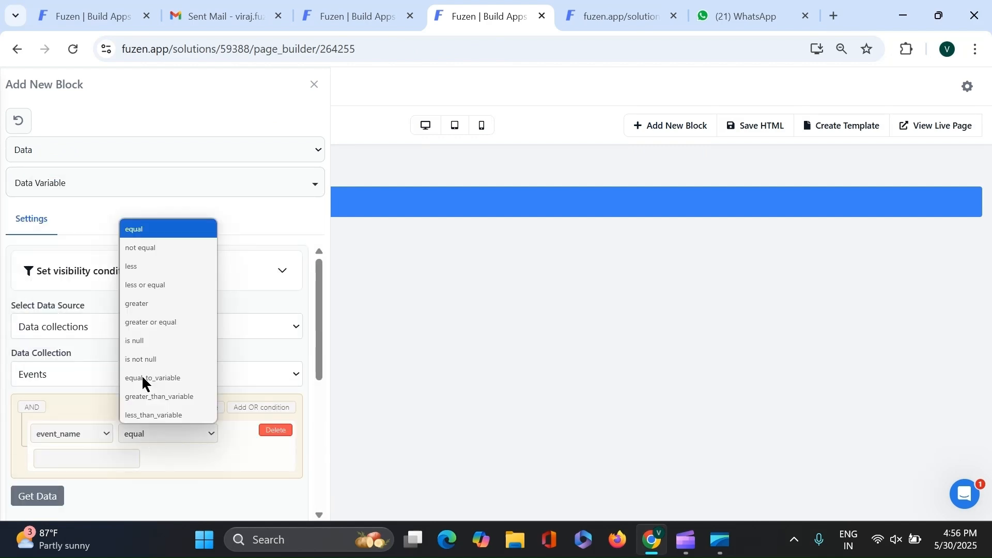
click(142, 405)
scroll(142, 370, down, 2)
click(46, 391)
scroll(138, 381, down, 1)
Save the fetched Events data as a variable named "events"
click(138, 369)
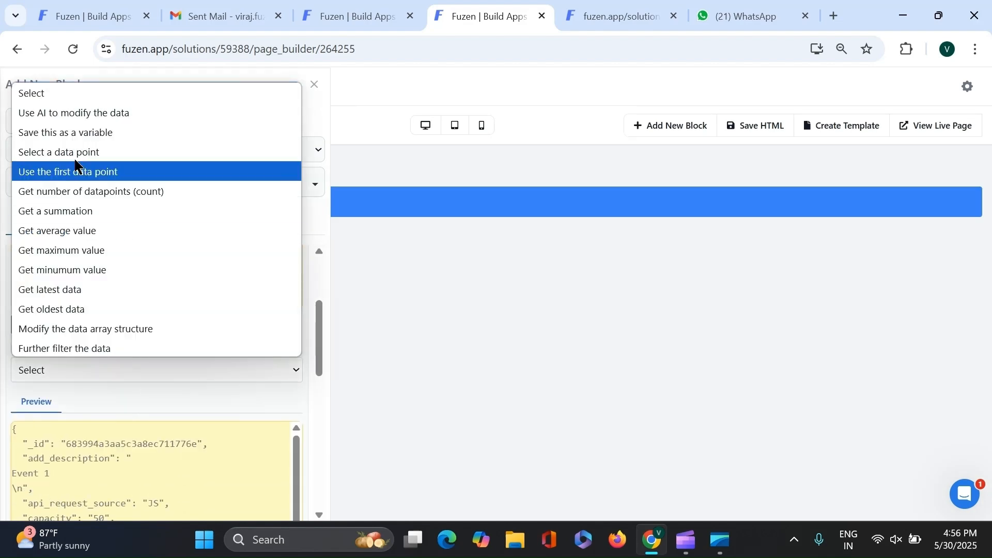
click(76, 130)
click(114, 403)
text(events)
click(45, 465)
Start a new Table UI element block on the All Events page
click(679, 126)
click(124, 150)
click(124, 227)
click(135, 192)
text(table)
click(94, 236)
scroll(128, 325, up, 3)
Choose the table's data source and its columns: event name, start time, end time, date, event location and link
click(129, 325)
click(77, 371)
click(16, 370)
click(166, 370)
click(226, 370)
Link the table rows to the Event Details path in the same tab, add the table and save the page's HTML
scroll(175, 397, down, 6)
click(181, 397)
click(145, 509)
scroll(136, 445, down, 4)
click(113, 436)
click(110, 460)
scroll(155, 387, down, 2)
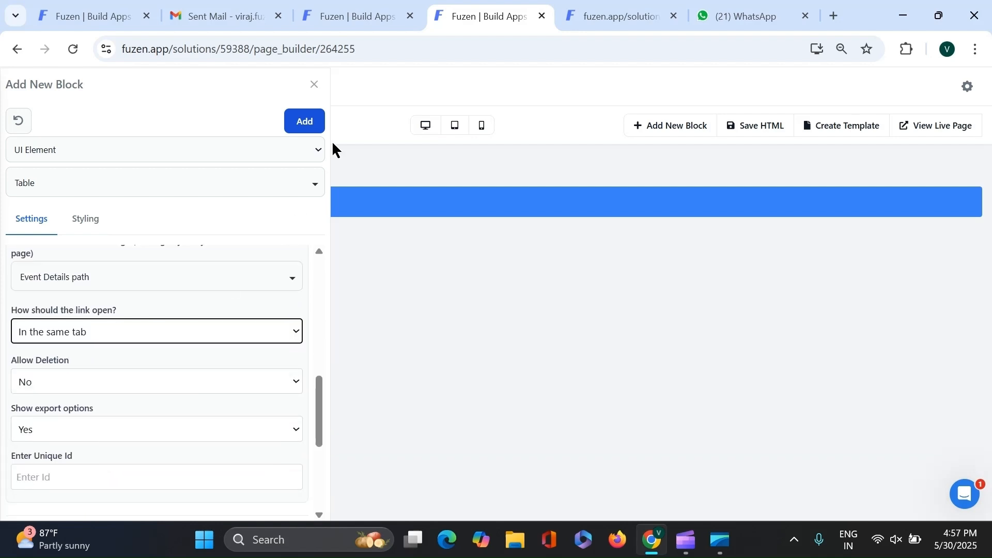
click(305, 121)
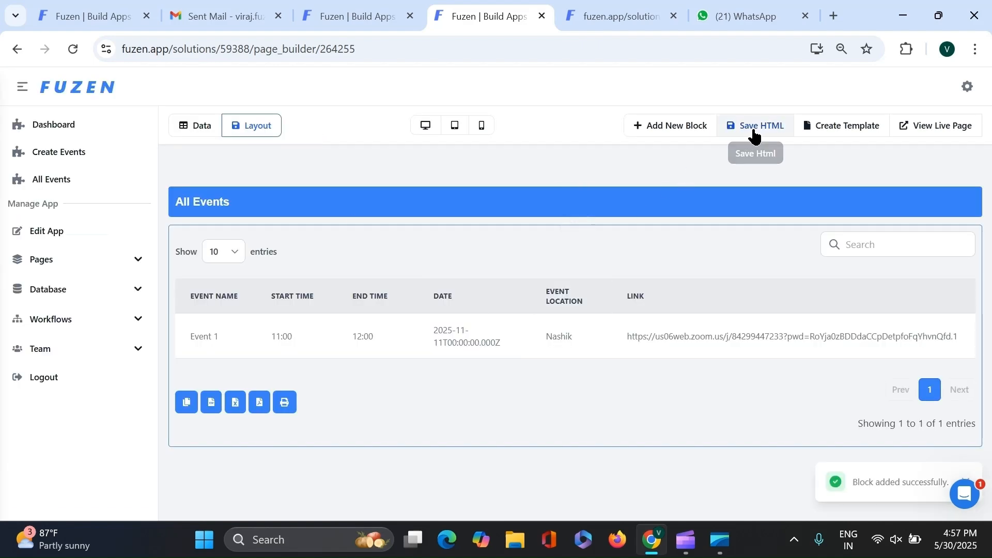
click(757, 129)
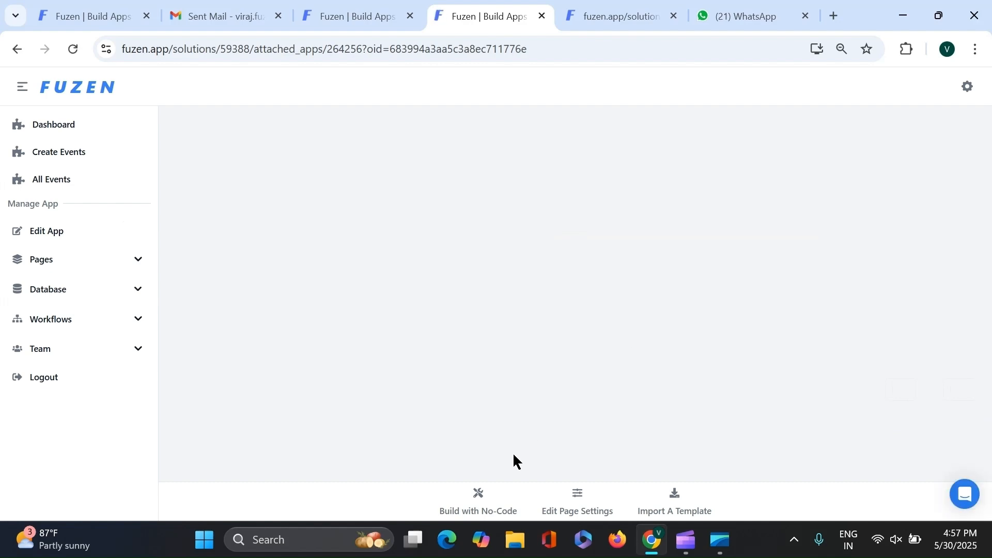
Add a two-column HTML structure to the empty event page in the no-code builder and start a block in its second column
click(483, 509)
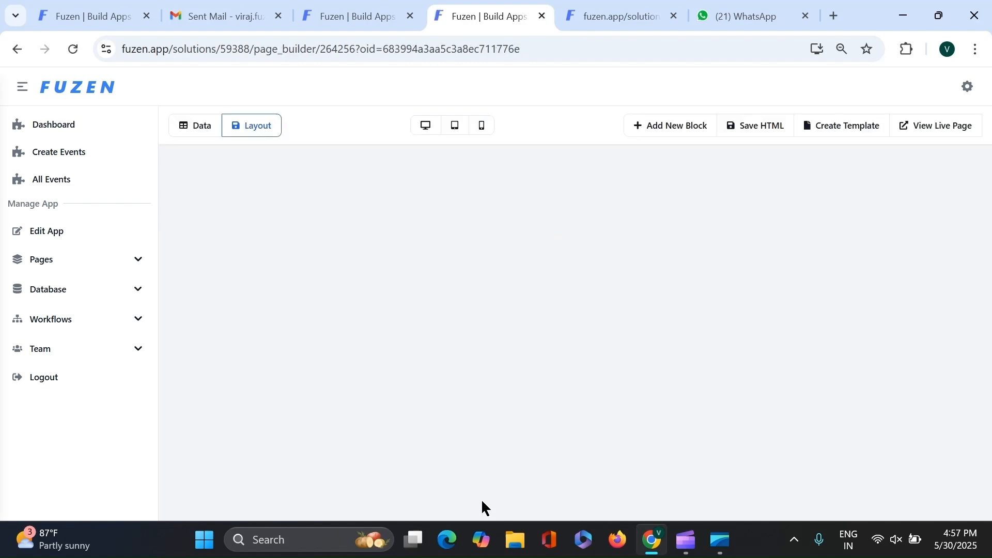
click(682, 129)
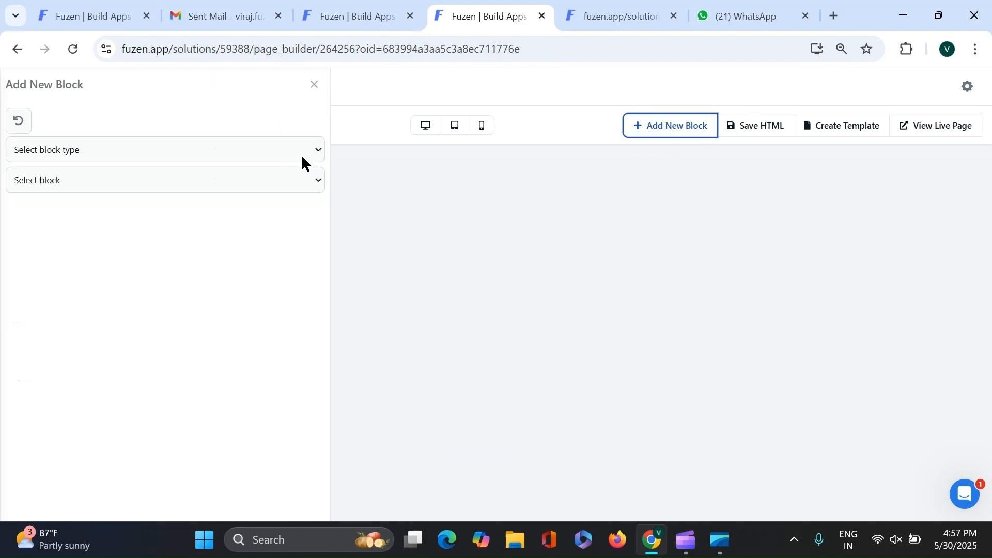
click(289, 155)
click(178, 214)
click(186, 194)
scroll(140, 338, down, 3)
click(140, 339)
click(318, 122)
click(585, 205)
click(150, 150)
click(148, 228)
click(153, 181)
text(card)
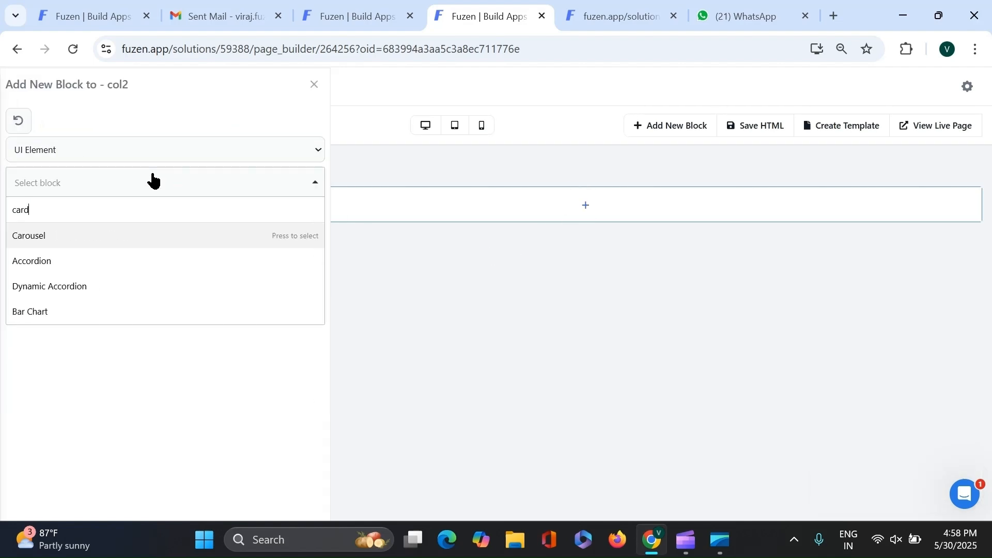
Add a card HTML structure to the second column
click(153, 149)
click(99, 210)
click(102, 189)
click(71, 233)
click(319, 122)
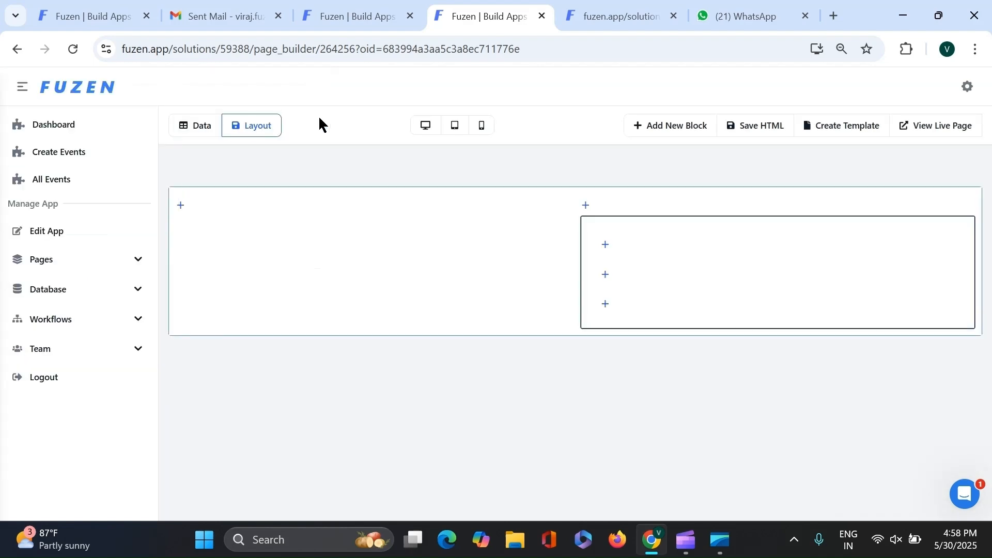
Start an Image UI element block in the first column
click(181, 206)
click(184, 150)
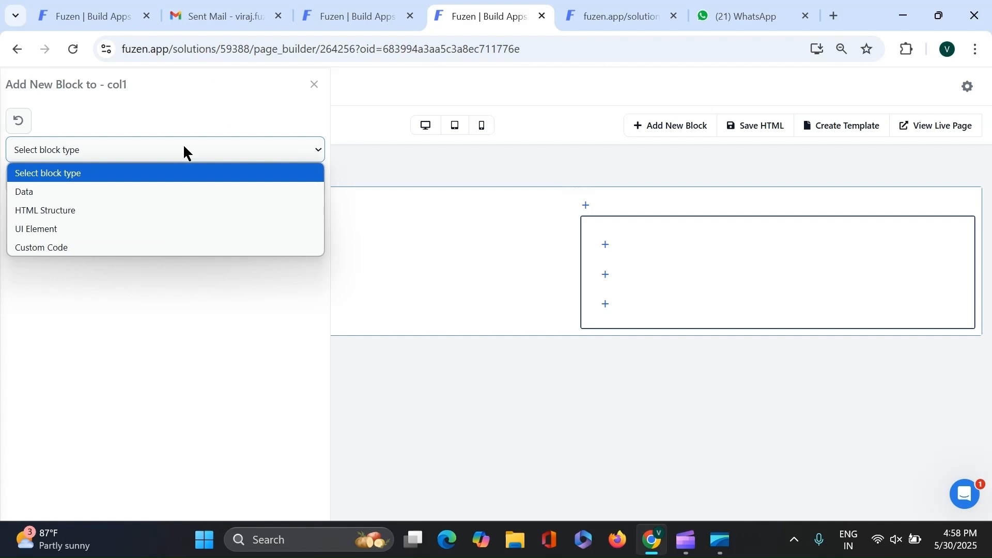
click(135, 230)
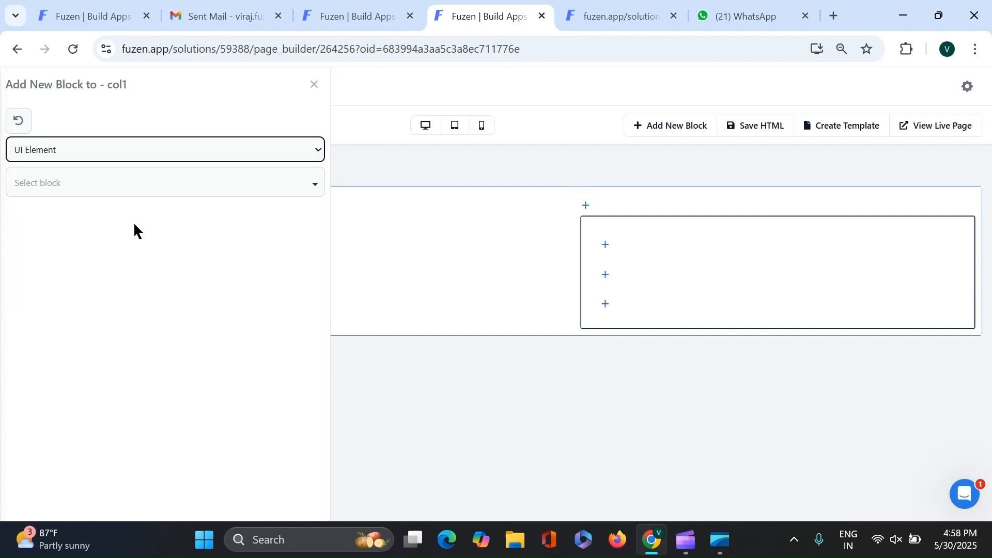
click(149, 195)
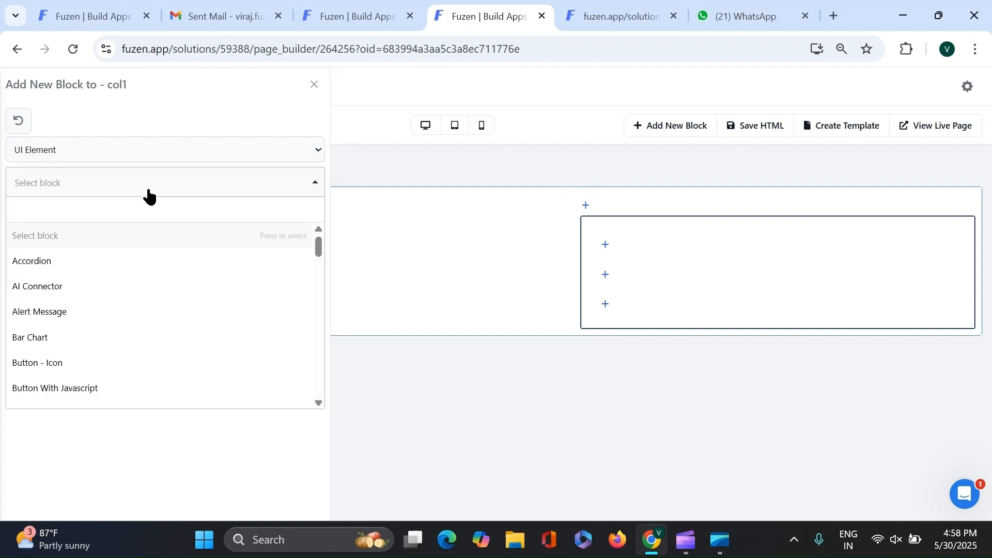
text(ima)
click(30, 239)
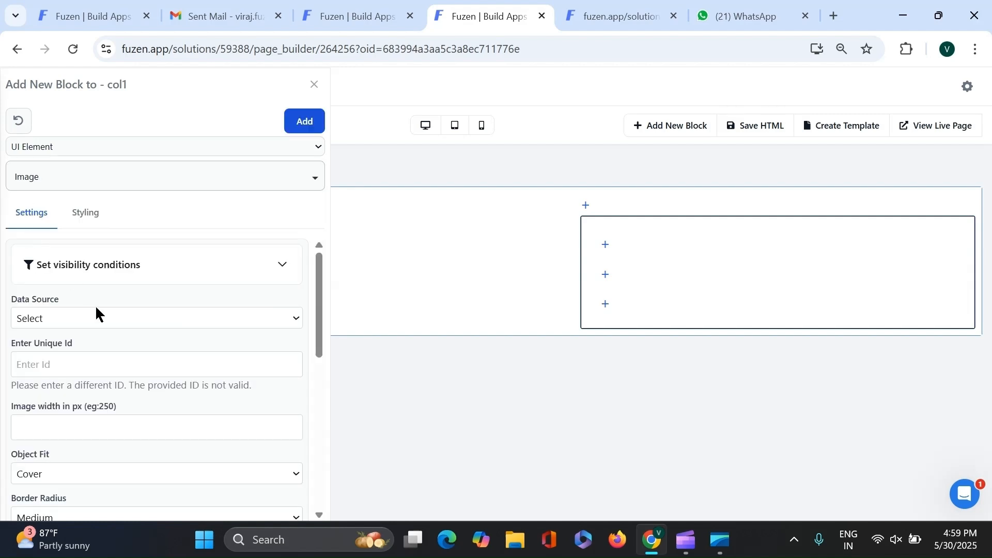
Source the image from the predefined variable Current Object Data (oid), using the file key
click(96, 318)
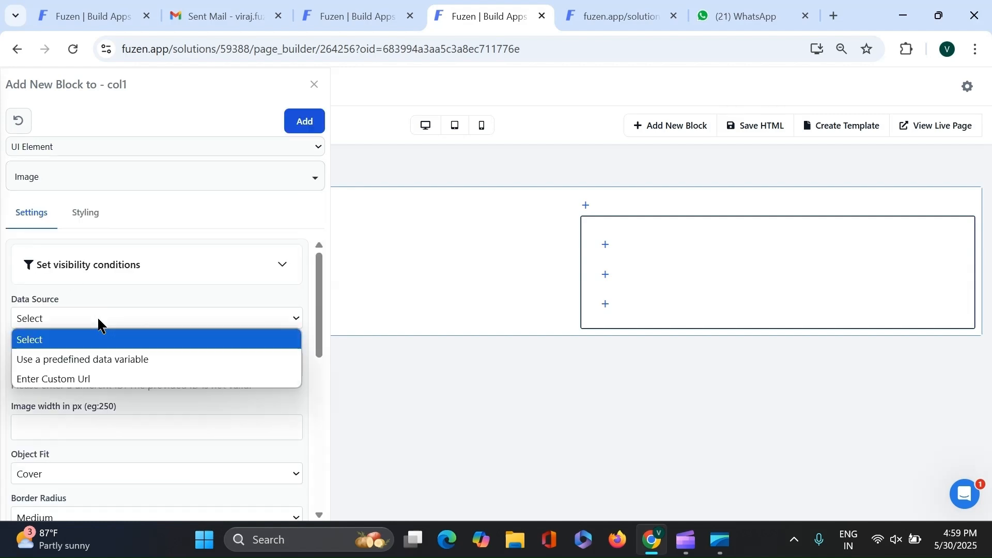
click(95, 361)
click(106, 364)
click(99, 405)
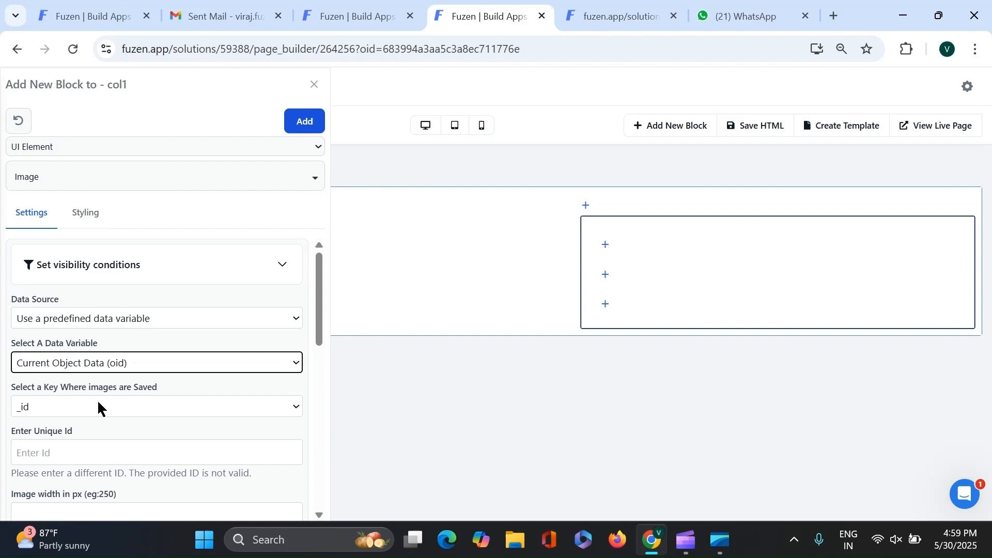
click(97, 407)
click(77, 248)
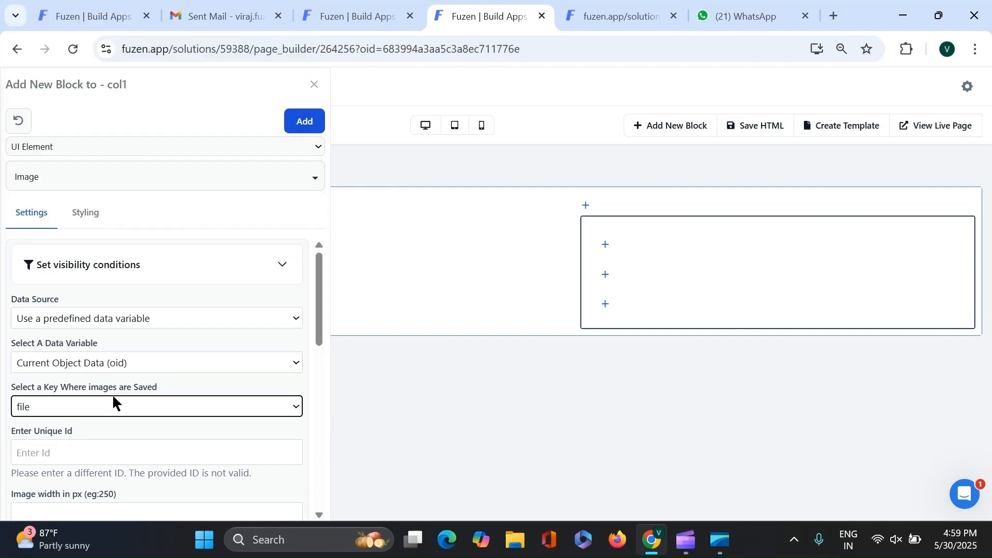
Set the image width to 500 px and add the image block
scroll(113, 398, down, 3)
click(116, 360)
text(500)
scroll(116, 360, down, 4)
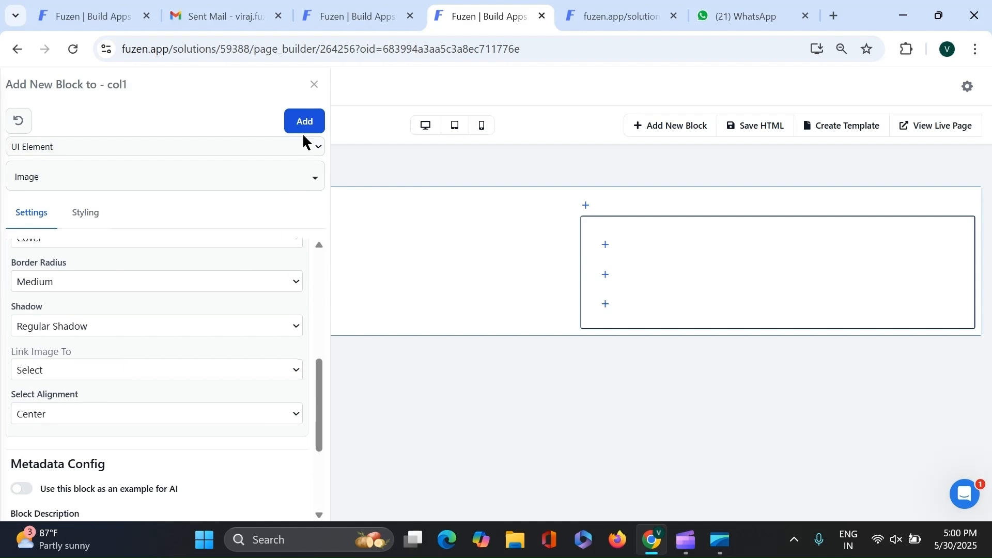
click(305, 122)
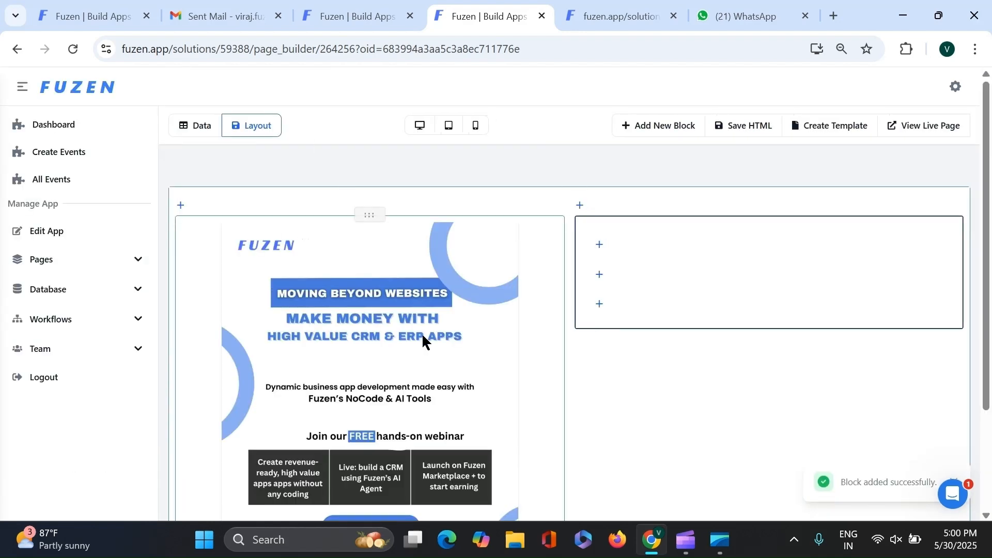
Start a Single Value Display UI element block in the card's header
scroll(422, 336, down, 1)
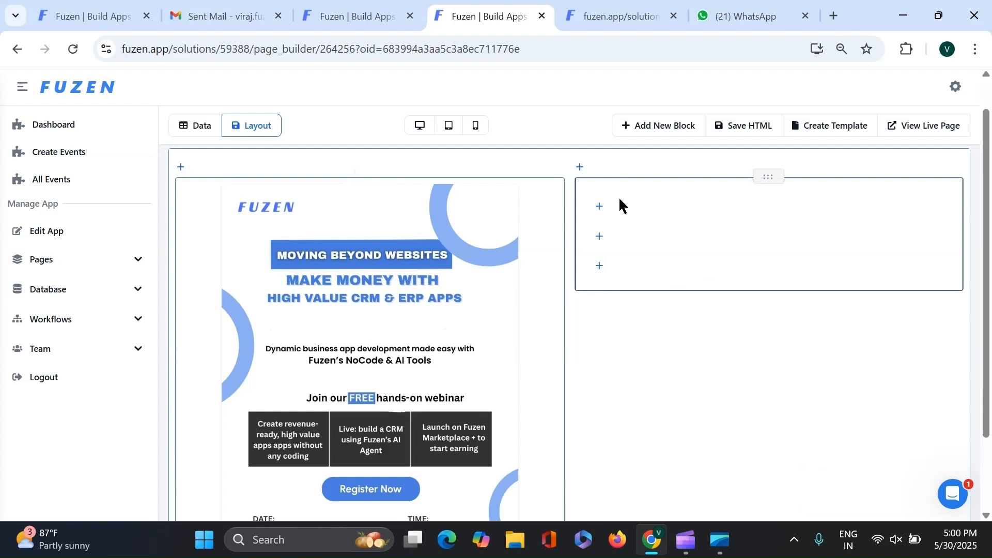
click(598, 207)
click(292, 155)
click(189, 229)
click(195, 186)
text(h)
key(BackSpace)
text(sing)
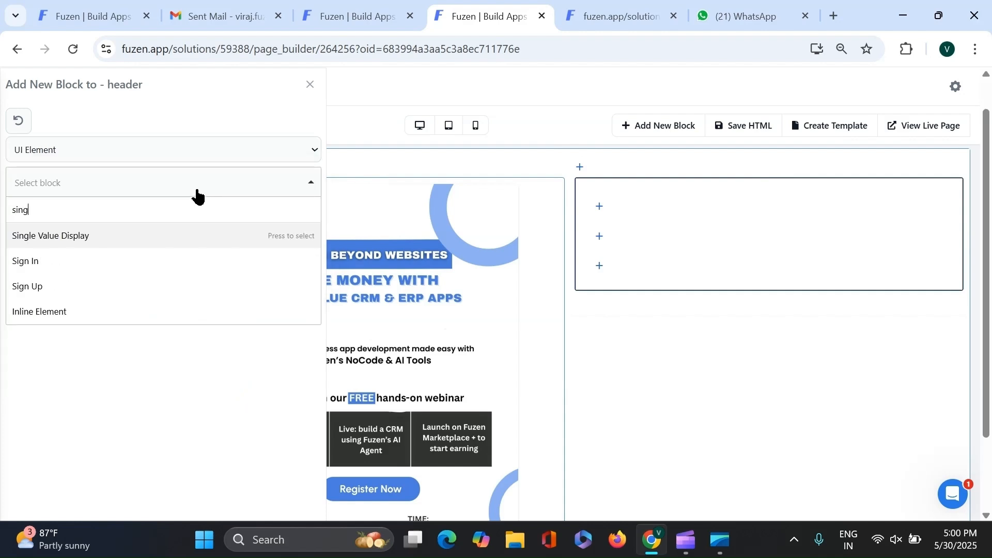
click(129, 237)
Show event_name from Current Object Data (oid) as Semi Bold, Heading 4 text and add the block
click(135, 284)
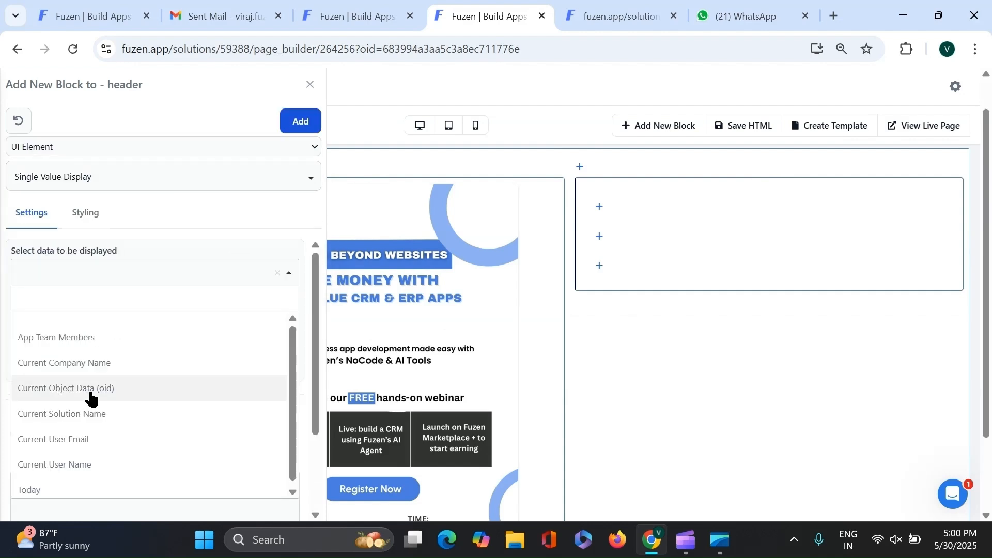
click(90, 388)
click(110, 327)
click(83, 246)
click(88, 213)
click(98, 314)
click(305, 124)
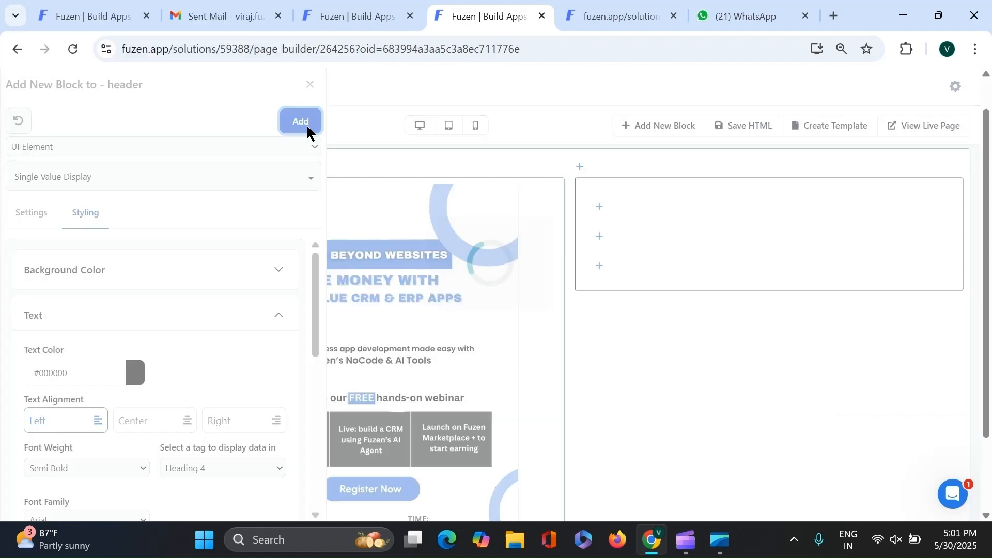
Add an Inline Element below the event name in the card's header
click(599, 267)
click(192, 150)
click(165, 228)
click(126, 186)
text(s)
click(91, 233)
Add a Header block with the text "Date" inside the inline element and adjust its text styling
click(148, 186)
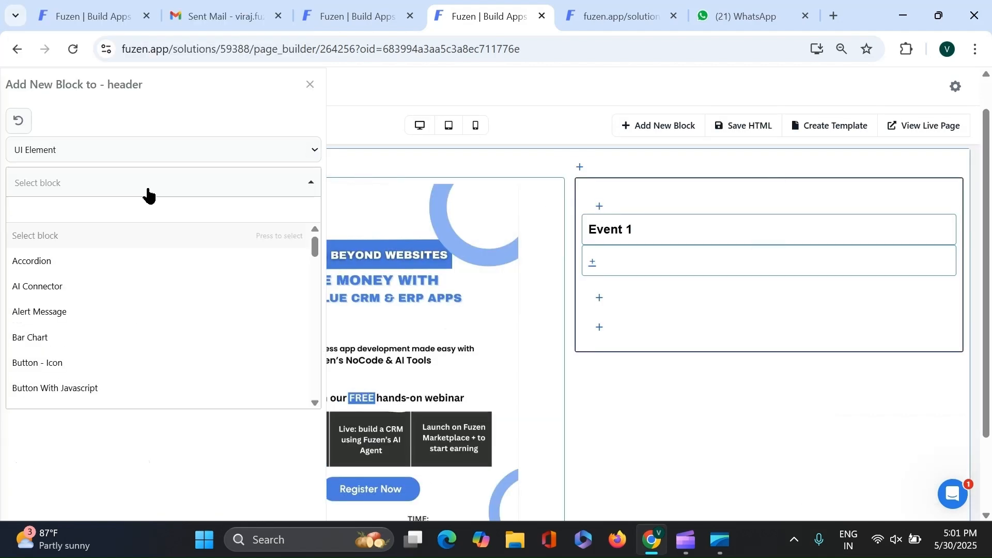
text(head)
click(93, 233)
click(102, 322)
text(Date)
click(78, 216)
click(98, 314)
click(222, 468)
click(302, 121)
Add a Single Value Display for the date key of Current Object Data (oid) after the "Date" header, adjusting its text styling
click(593, 262)
click(191, 150)
click(126, 181)
click(82, 233)
click(103, 269)
click(103, 318)
click(138, 329)
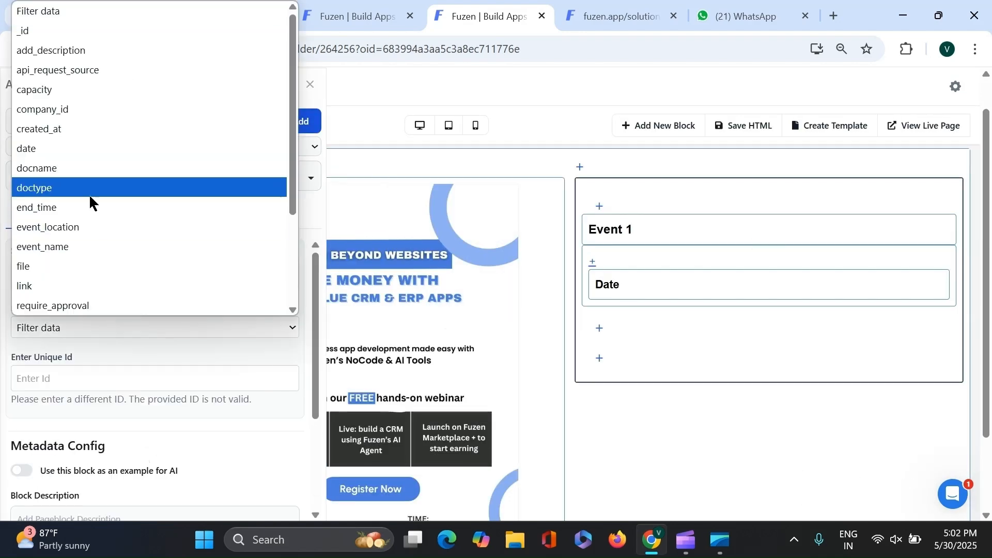
click(78, 149)
click(85, 212)
click(98, 315)
click(296, 128)
Add another Inline Element below the Date row in the card's header
click(599, 359)
click(163, 150)
click(117, 229)
click(305, 123)
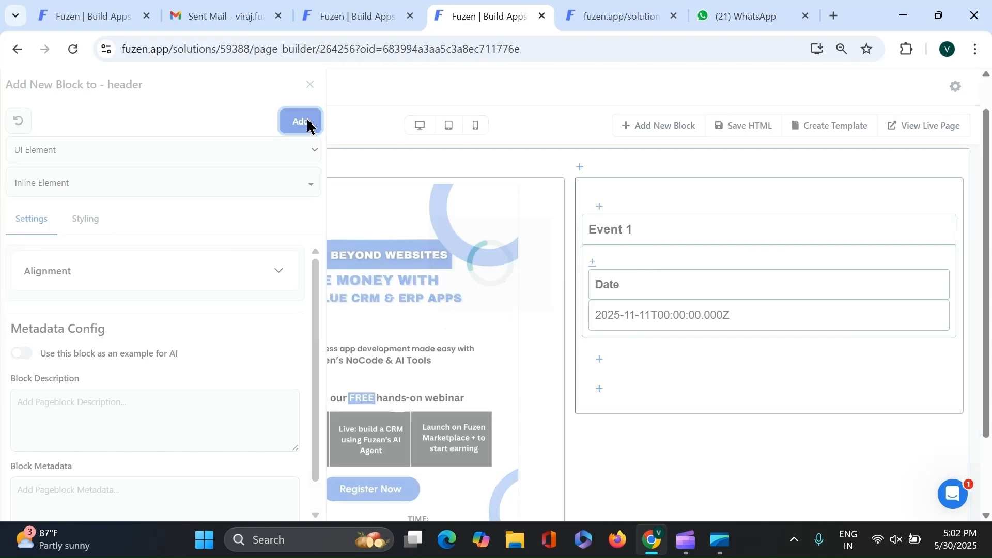
Add a Header block with the text "Start Time" to the new inline element and adjust its text styling
click(592, 294)
click(258, 150)
click(155, 181)
click(93, 233)
click(119, 319)
text(Start Time)
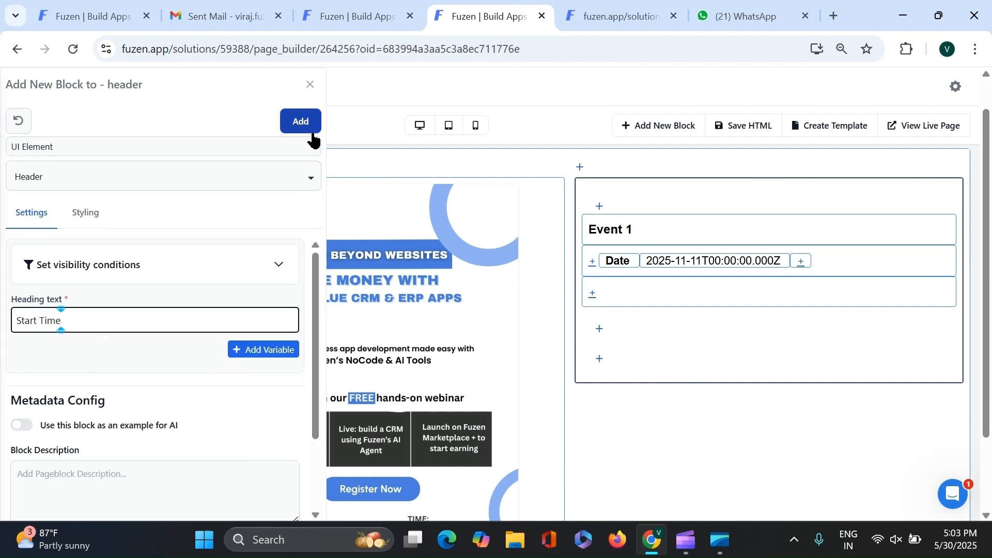
click(85, 213)
click(98, 315)
click(222, 467)
click(209, 413)
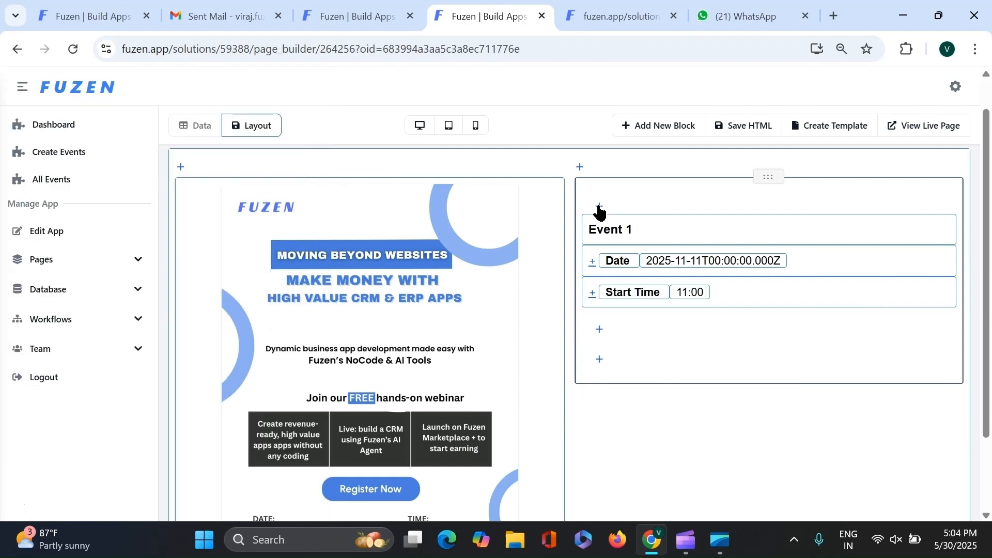
Add an Inline Element below the Start Time row in the card's header
click(599, 329)
click(122, 182)
text(in)
click(113, 233)
click(301, 122)
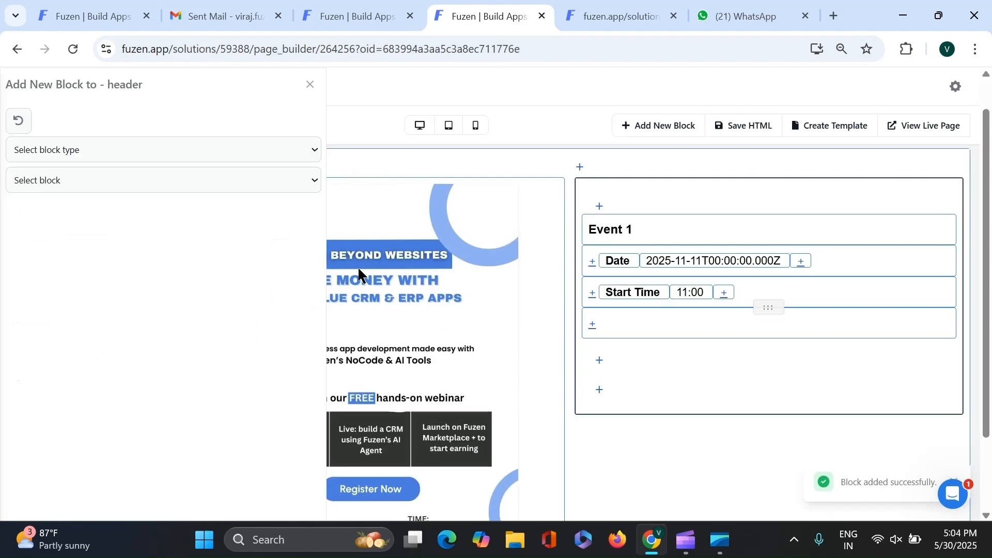
Add a Header block with the text "End Time" to the empty inline element and adjust its text styling
click(593, 325)
click(99, 234)
click(119, 320)
text(End Time)
click(85, 212)
click(98, 314)
click(222, 467)
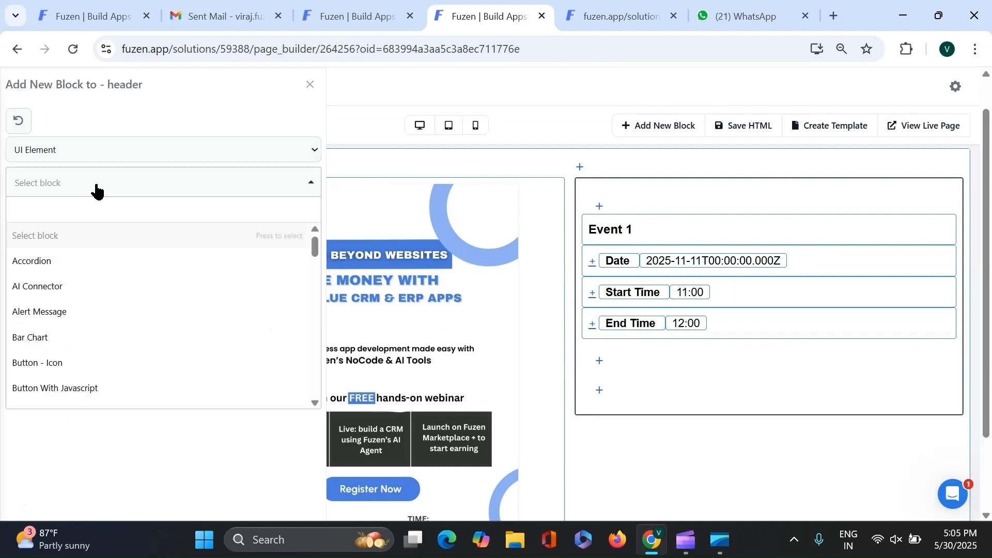
Add an Inline Element below the End Time row in the card's header
text(in)
click(108, 285)
click(301, 122)
Add a Header block with the text "Location" to the empty inline element and adjust its text styling
click(593, 394)
click(221, 148)
click(155, 181)
click(122, 179)
click(77, 254)
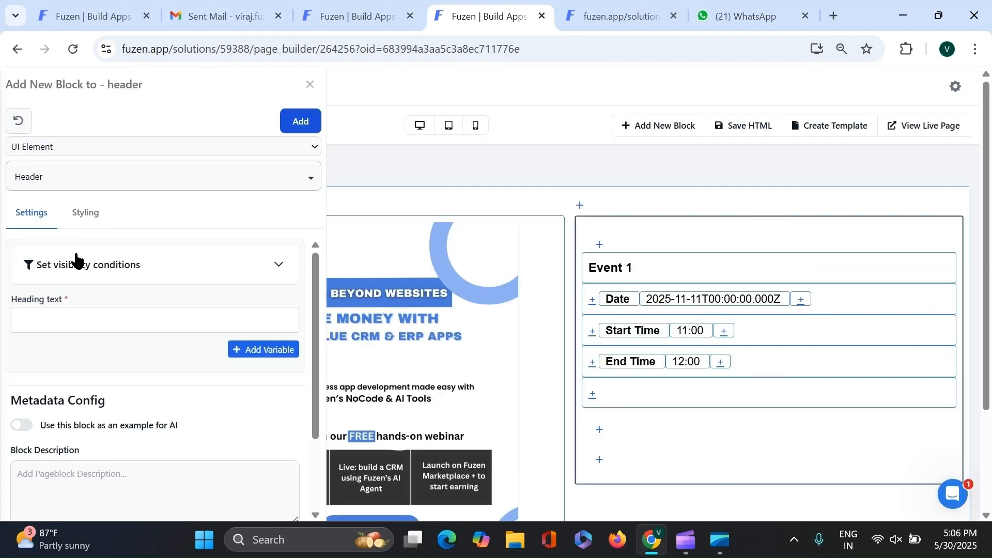
click(86, 212)
click(78, 466)
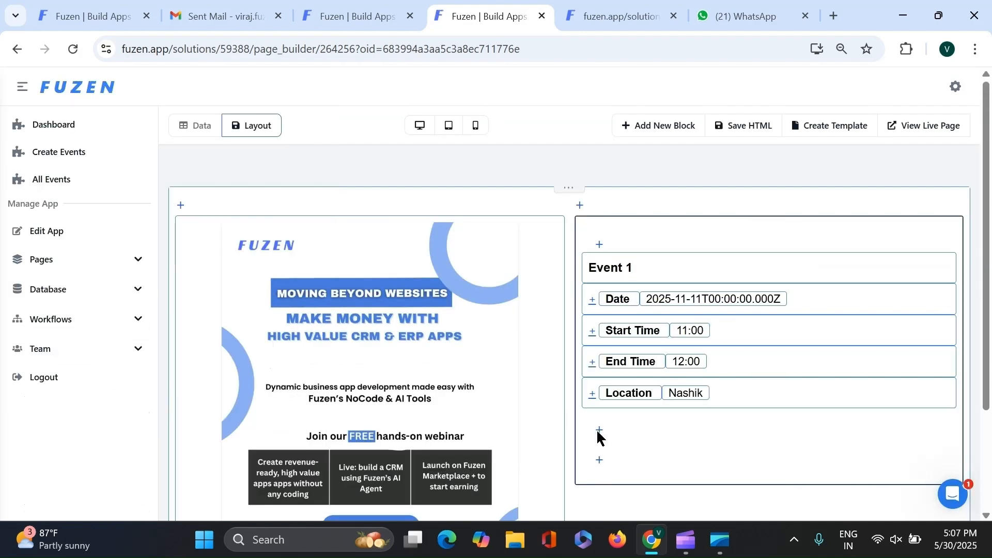
Add a Header block reading "Welcome to join an event, please register below." to the card's body
click(599, 430)
click(177, 178)
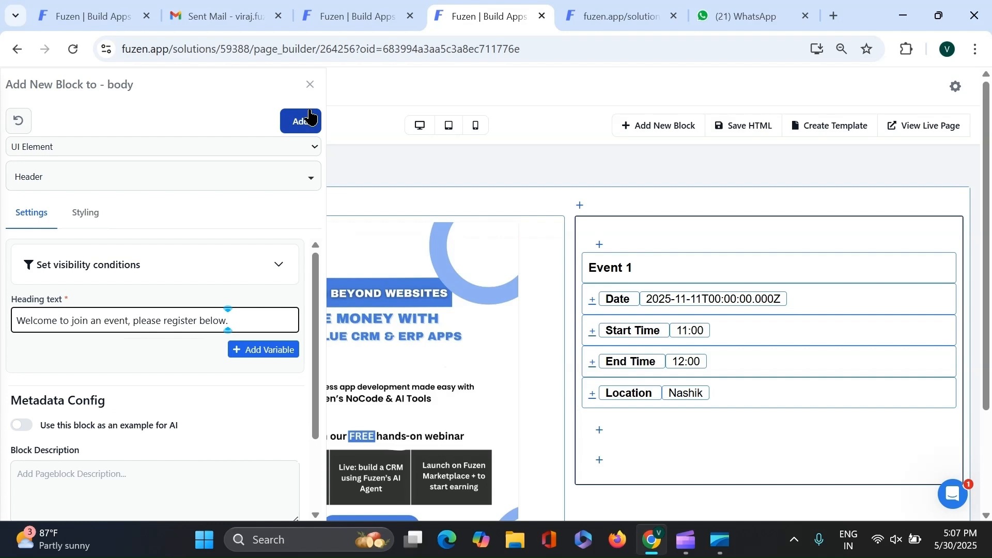
click(86, 212)
click(300, 122)
Add a Button block labelled "Register" to the card's body and link it to the registration page
click(599, 491)
click(156, 183)
text(bit)
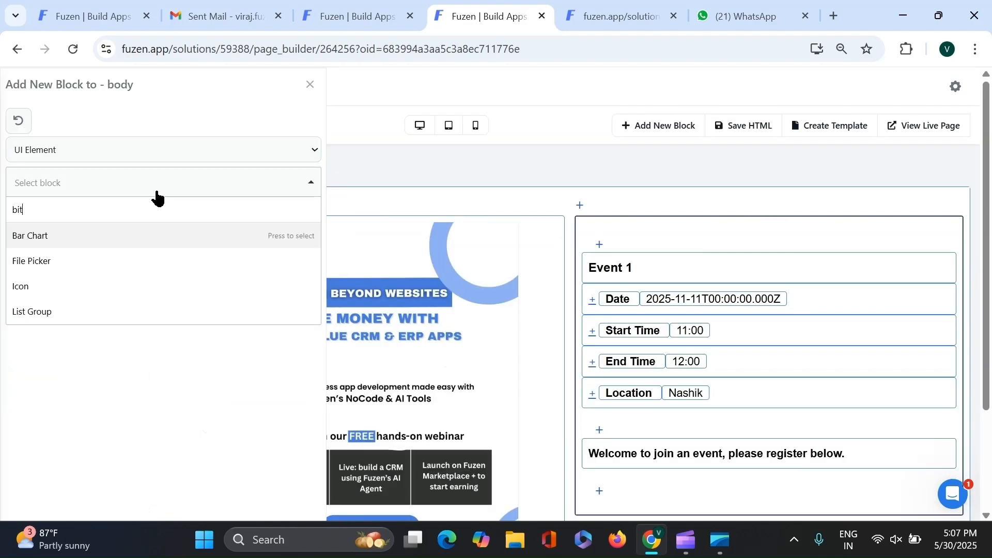
click(47, 310)
click(104, 319)
text(Register)
click(62, 430)
click(104, 449)
click(301, 121)
Add a Header block reading "About Event" below the Register button in the card and adjust its text styling
scroll(655, 285, down, 3)
click(599, 407)
click(163, 182)
text(head)
click(81, 234)
click(95, 317)
text(About Event)
click(85, 212)
click(101, 468)
click(62, 392)
click(301, 121)
Add a text block bound to the event's data below the "About Event" heading and adjust its styling
click(163, 150)
click(104, 328)
click(76, 52)
click(301, 123)
click(80, 213)
click(155, 282)
click(222, 435)
click(206, 357)
click(295, 121)
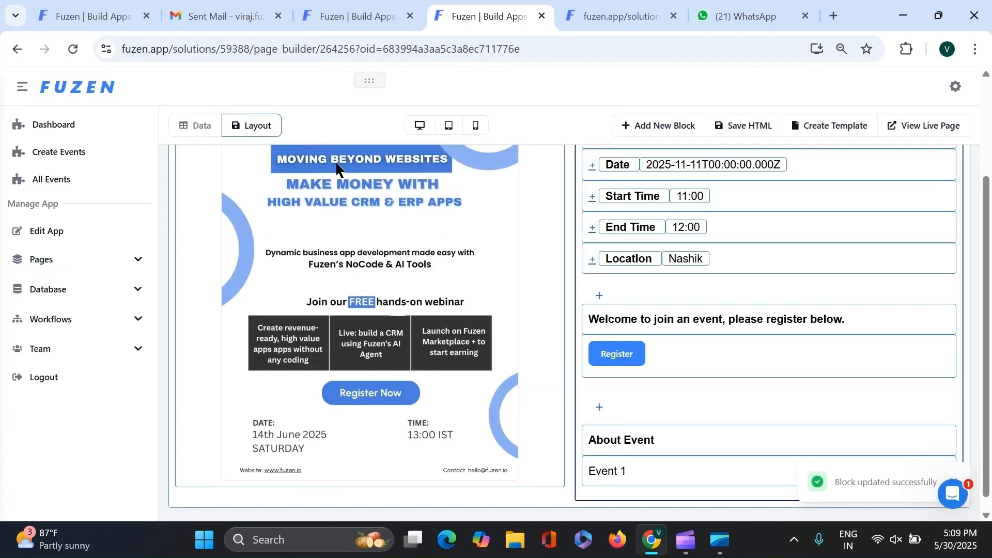
Save the event details page, view it live and follow its Register button to the registration page
click(753, 134)
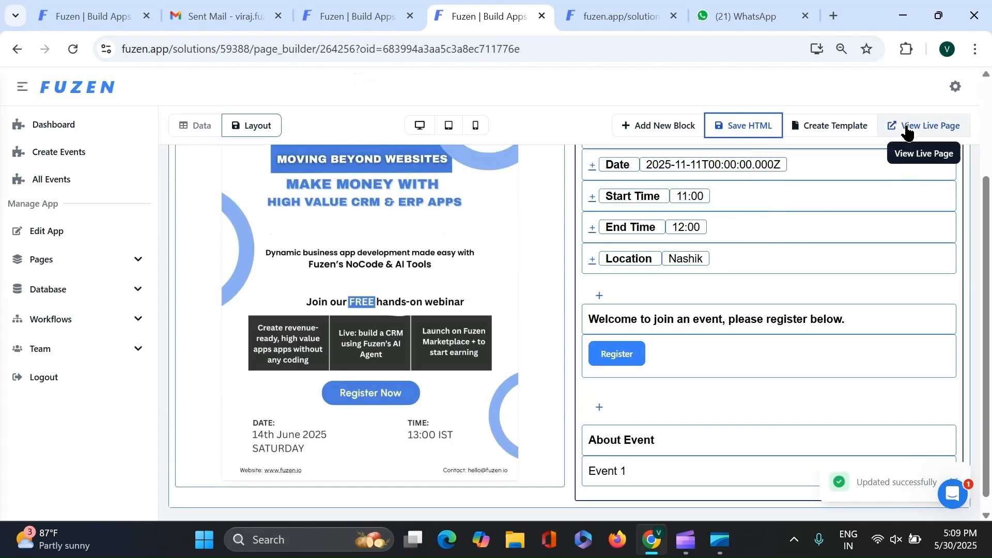
click(907, 134)
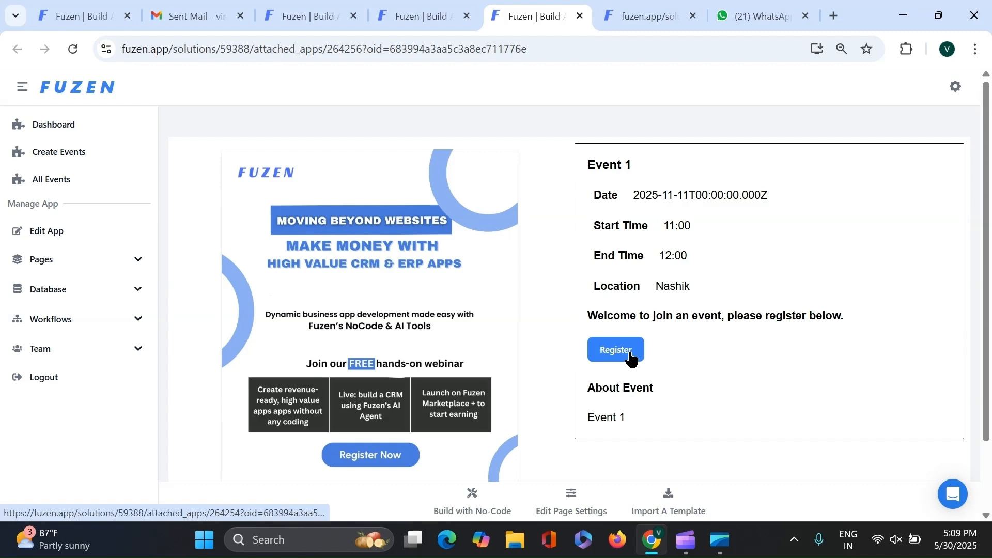
click(630, 353)
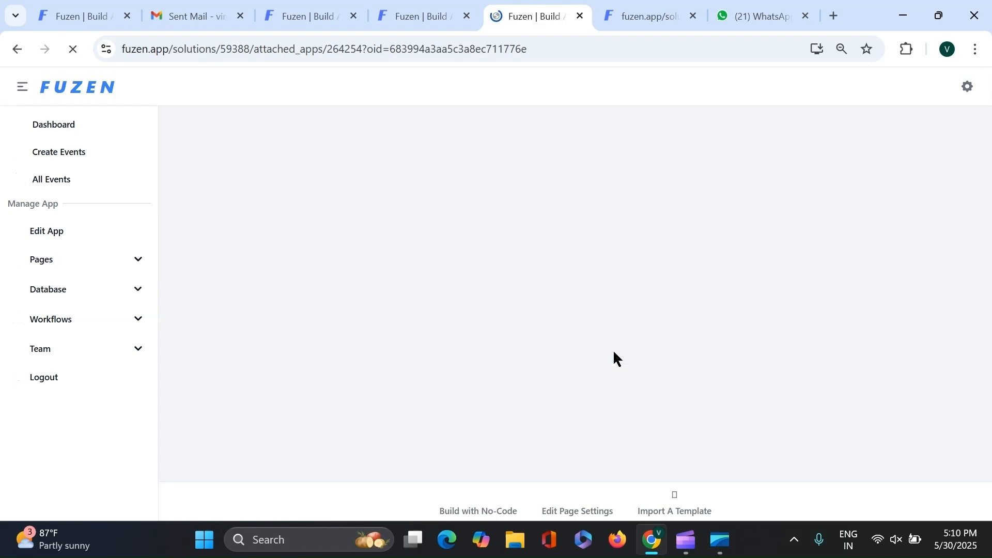
Open the registration page in the no-code builder and add a Header block showing the event's name with adjusted text styling
click(480, 511)
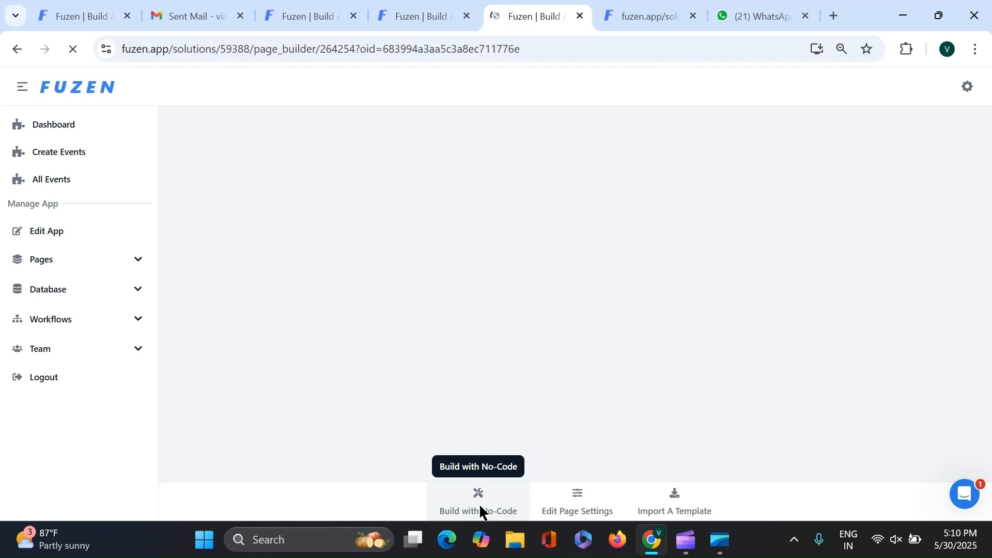
click(671, 129)
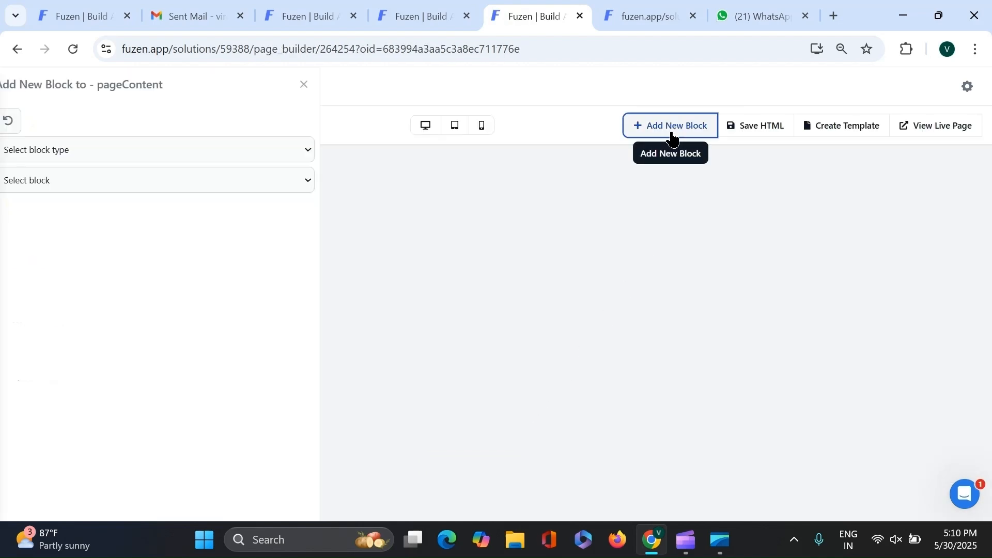
click(246, 151)
click(126, 228)
click(131, 277)
click(114, 388)
click(135, 329)
click(88, 173)
click(85, 210)
click(138, 319)
click(211, 465)
click(120, 467)
click(75, 396)
click(302, 124)
Set up a Form block on the Registration collection with the fields Name, Email Address and Phone Number
click(649, 126)
click(116, 183)
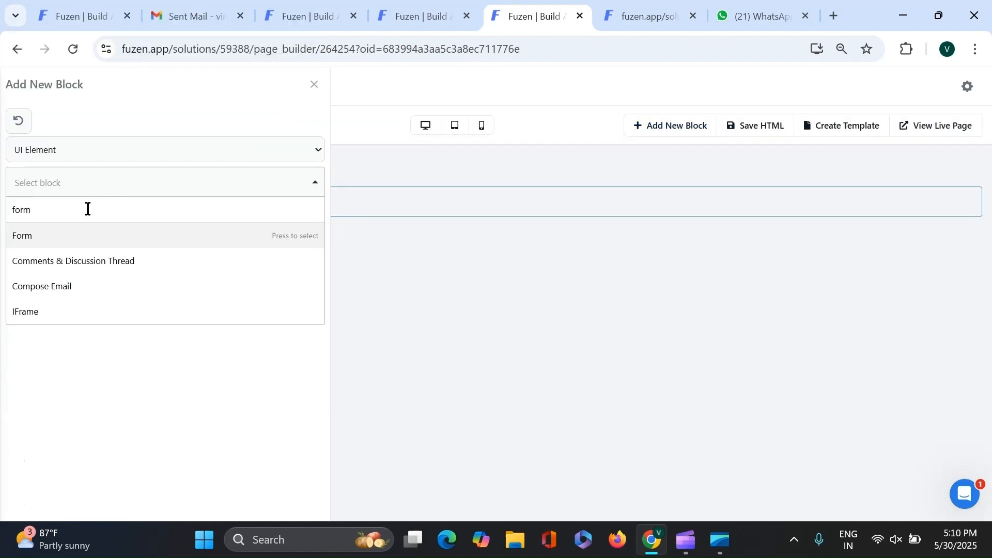
click(115, 236)
click(155, 326)
click(135, 390)
click(15, 365)
click(59, 365)
click(134, 365)
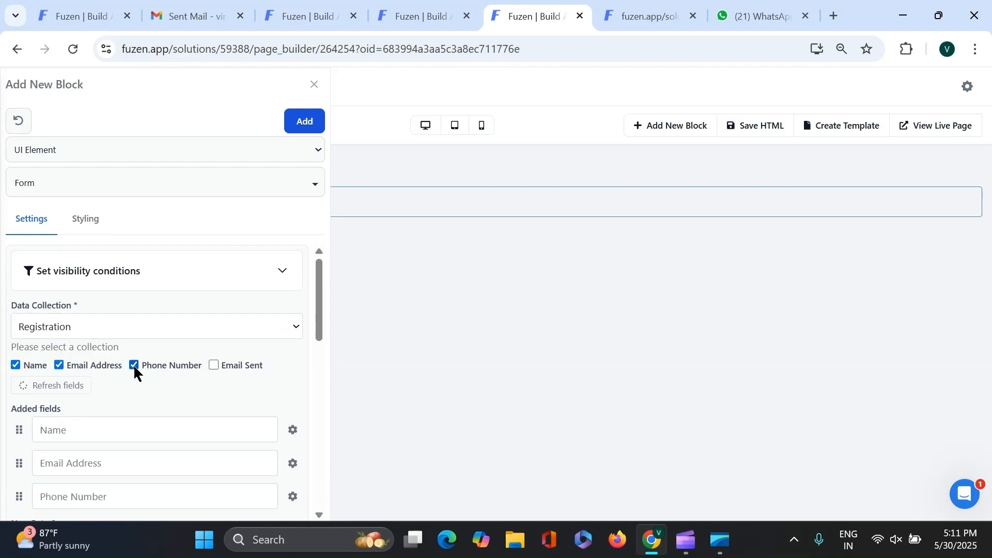
Configure the form to create new entries with a "Register" button and add it below the event header
scroll(155, 371, down, 4)
click(178, 358)
click(176, 360)
scroll(178, 372, down, 2)
click(184, 432)
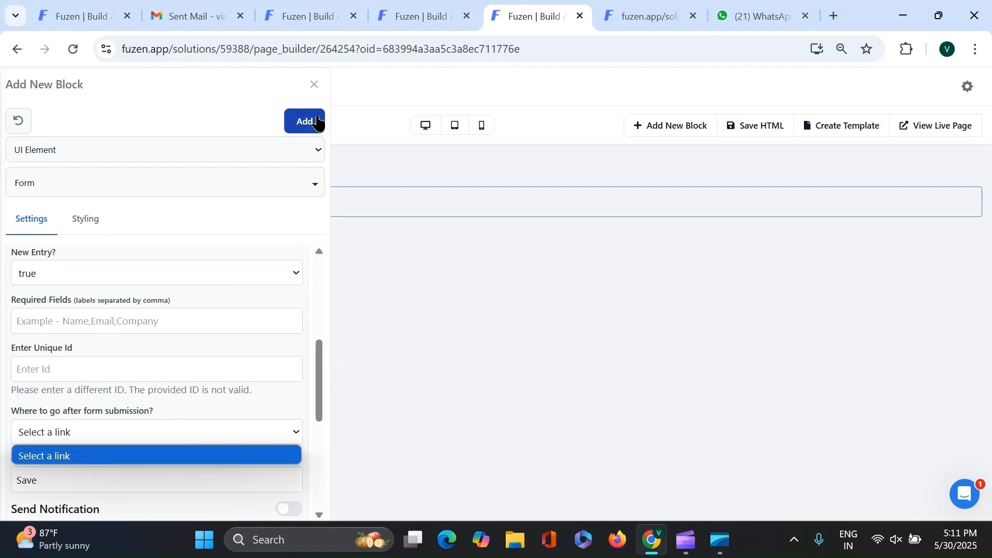
click(305, 122)
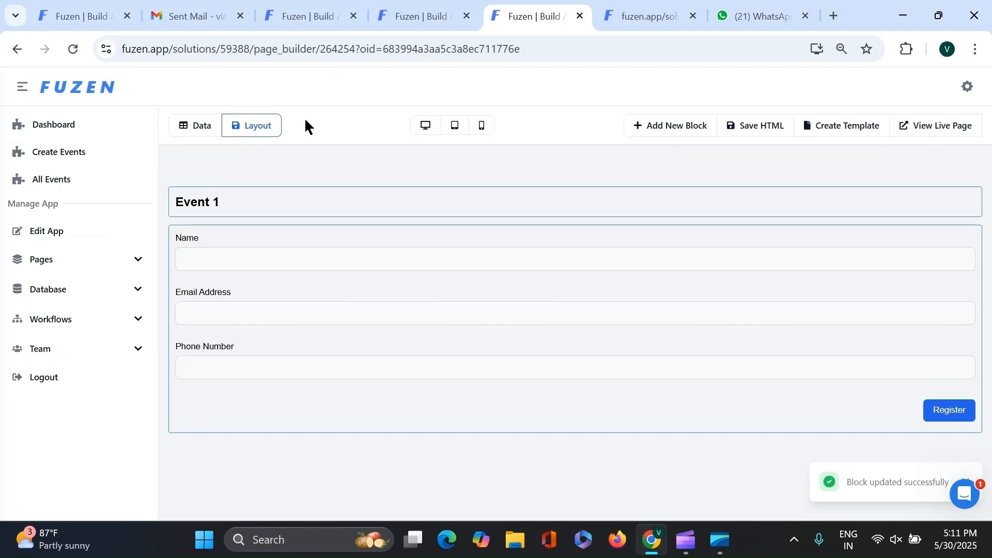
Save the registration page and view it live
click(774, 128)
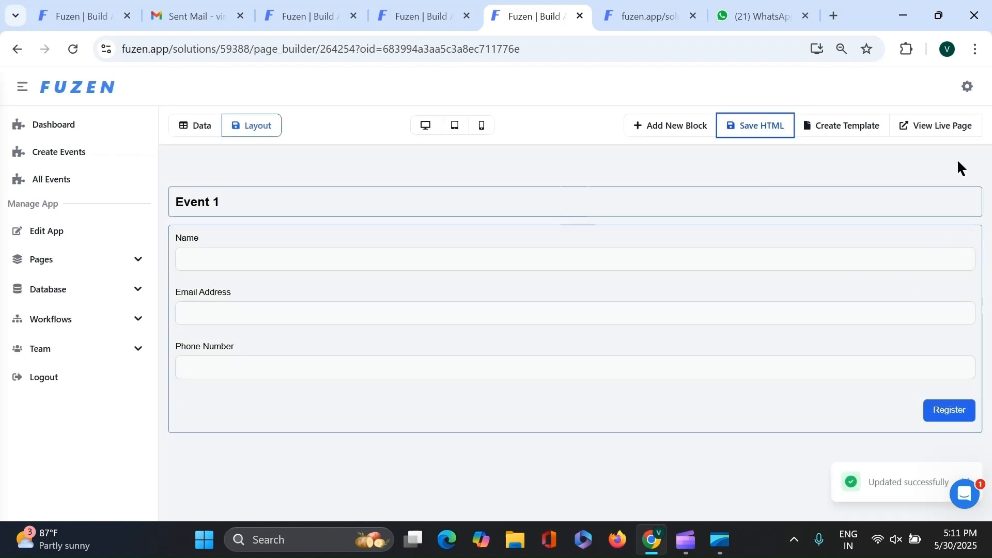
click(935, 126)
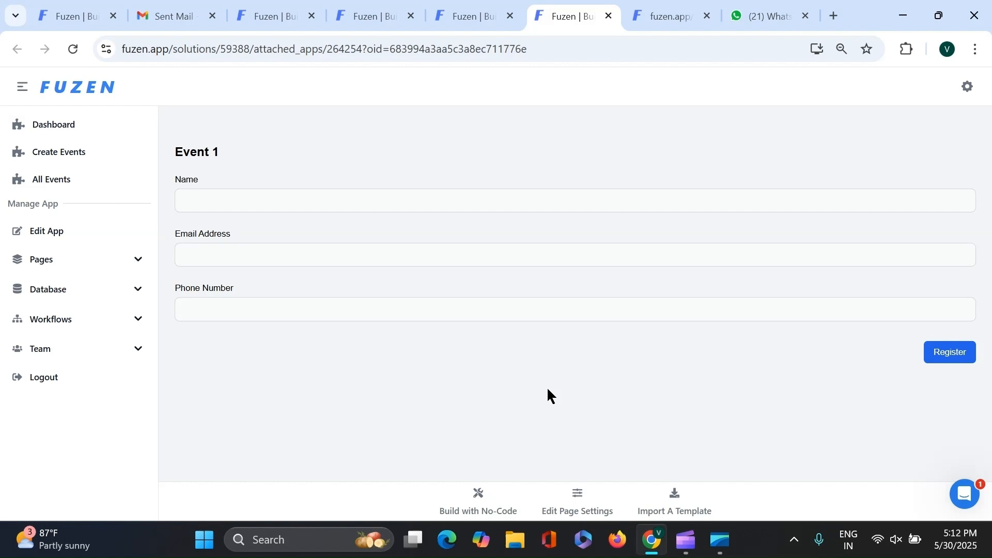
Open the app's workflow settings and add a workflow named "Send Confirmation Email" of type Triggered From A Function
click(61, 230)
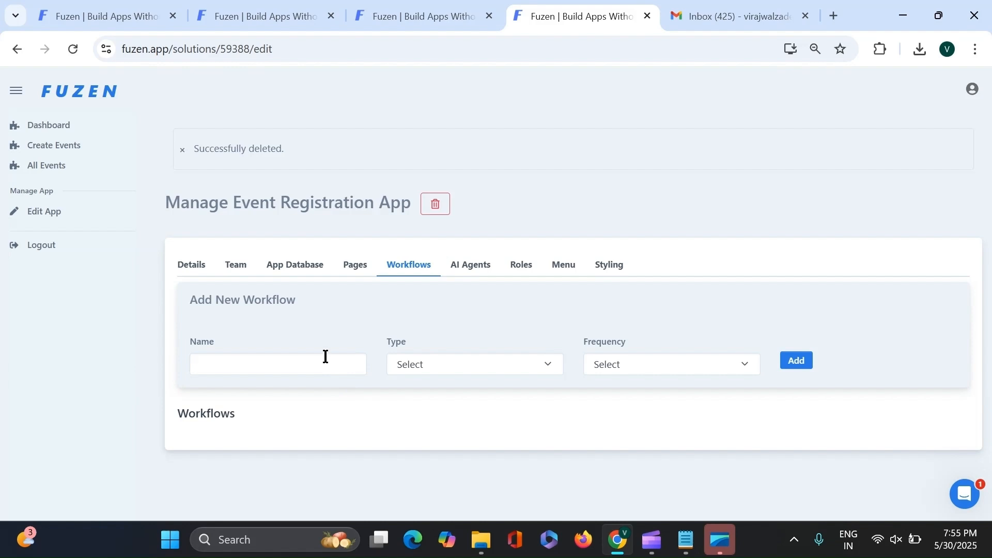
click(325, 356)
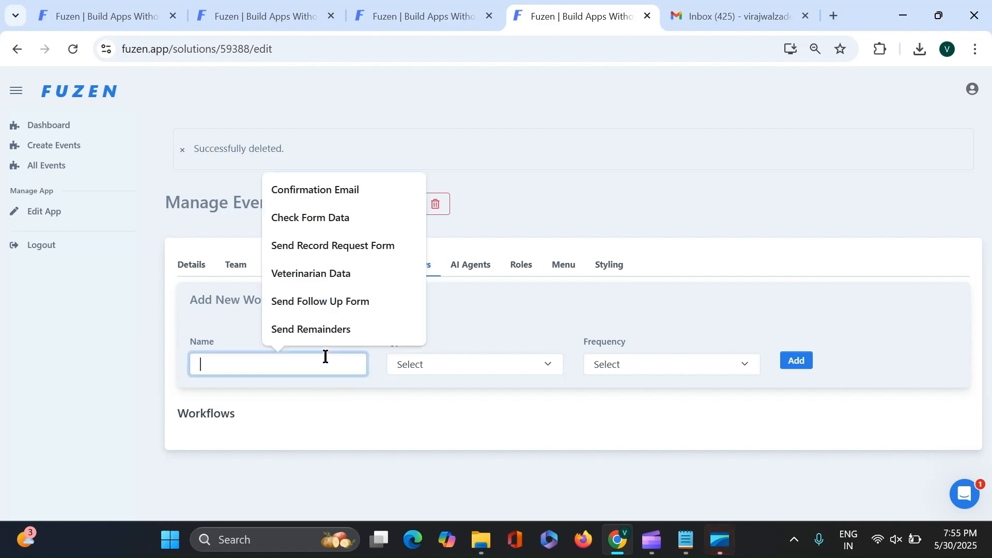
text(Send Confirmation Emaill)
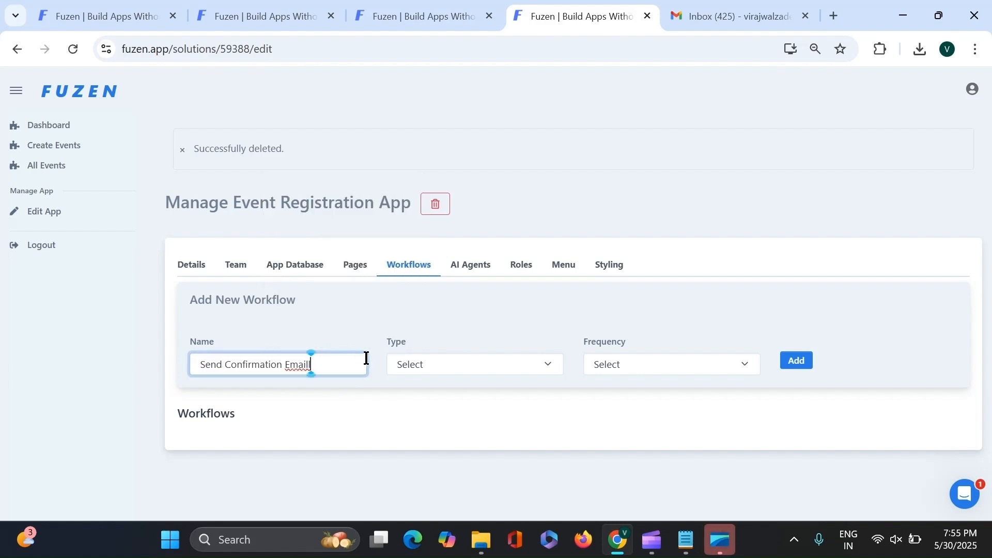
click(428, 363)
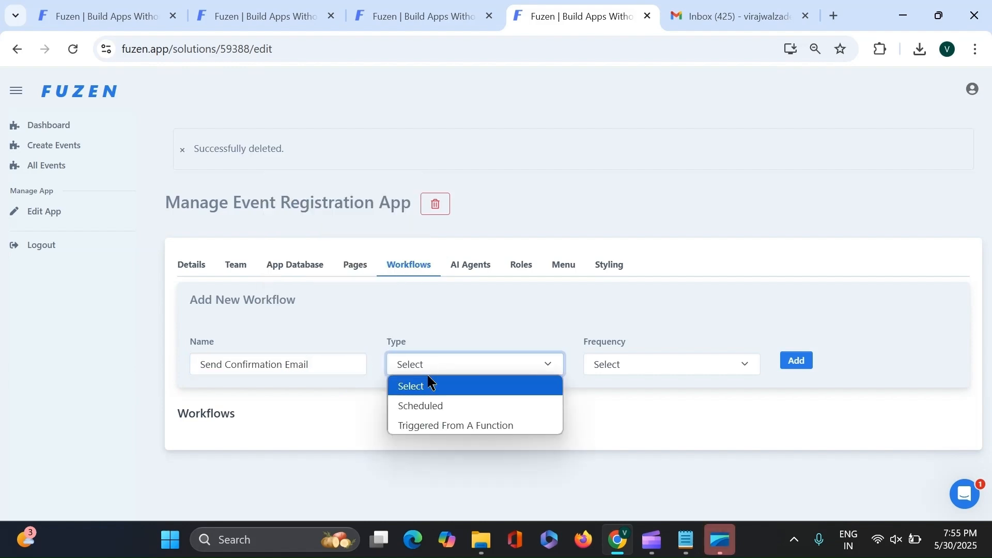
click(429, 426)
click(789, 363)
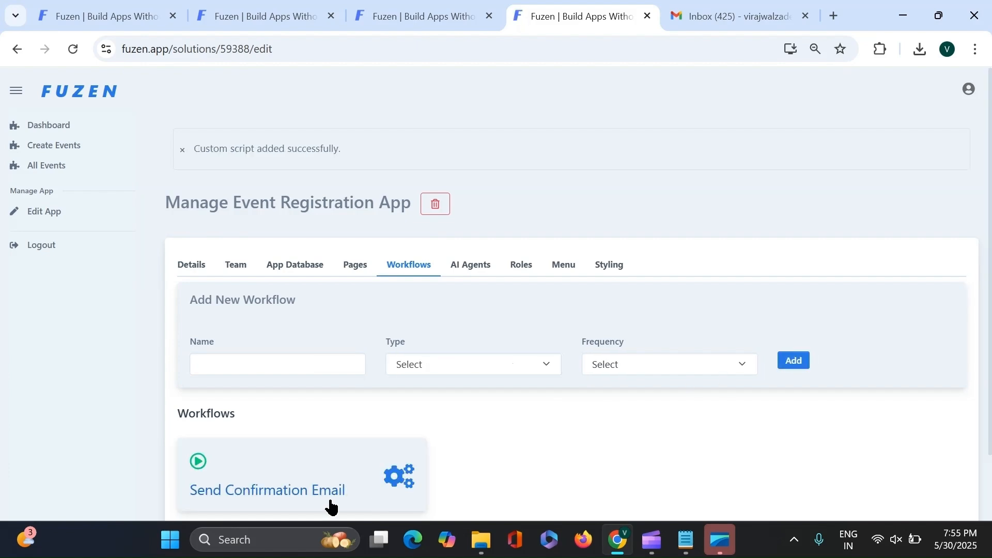
Open the Send Confirmation Email workflow and add a Data Filter block fetching Registration entries where email_sent is null
click(314, 499)
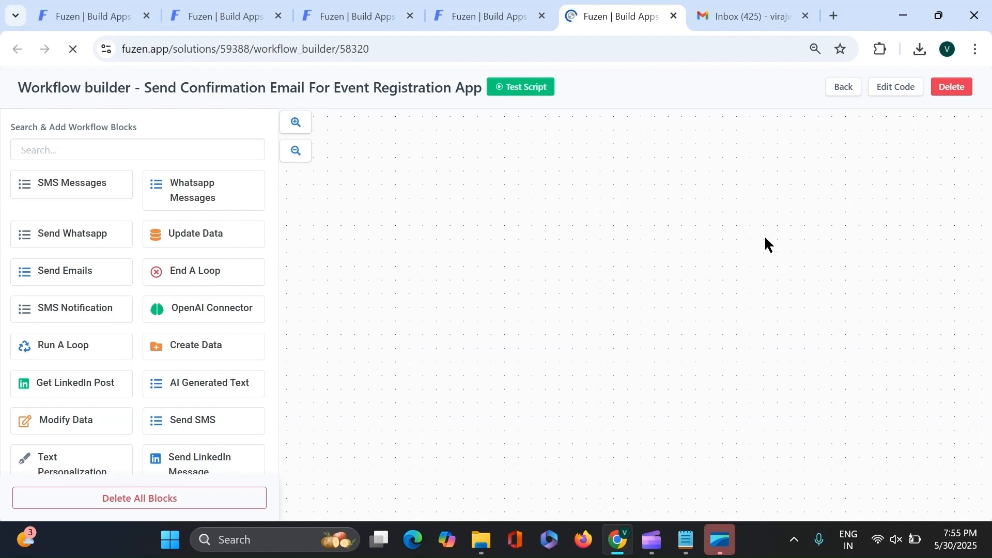
scroll(212, 361, down, 3)
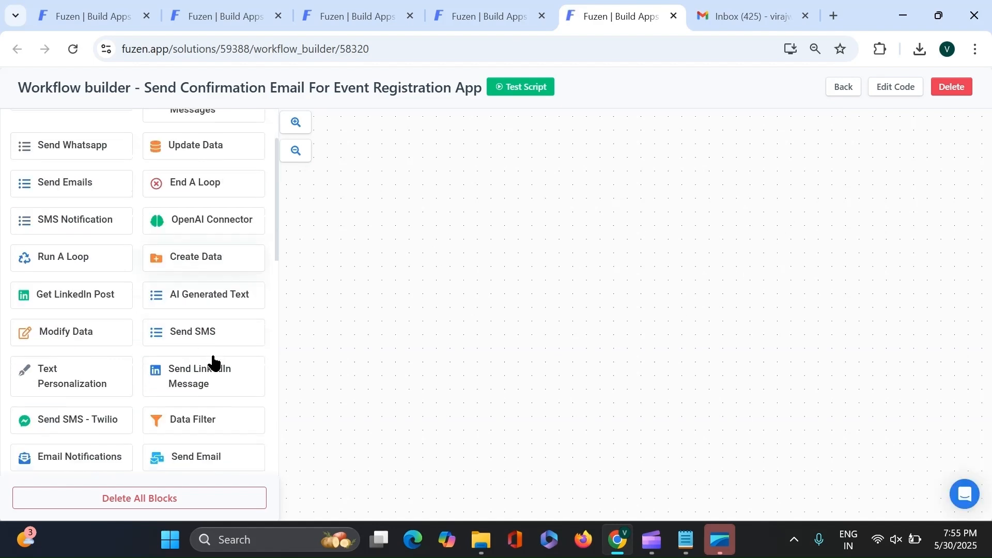
drag(194, 372, 580, 215)
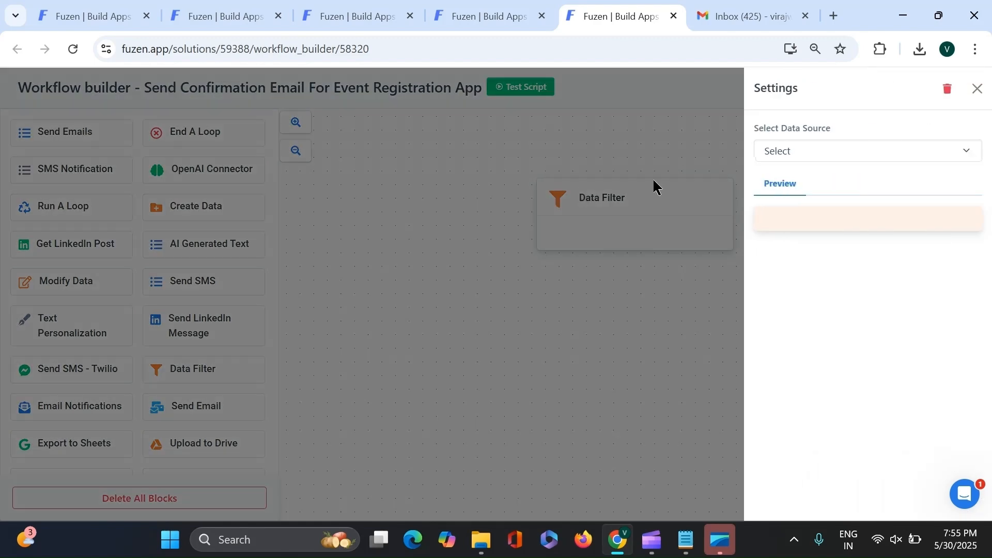
click(819, 150)
click(816, 196)
click(816, 203)
click(813, 265)
click(812, 265)
click(808, 355)
click(852, 263)
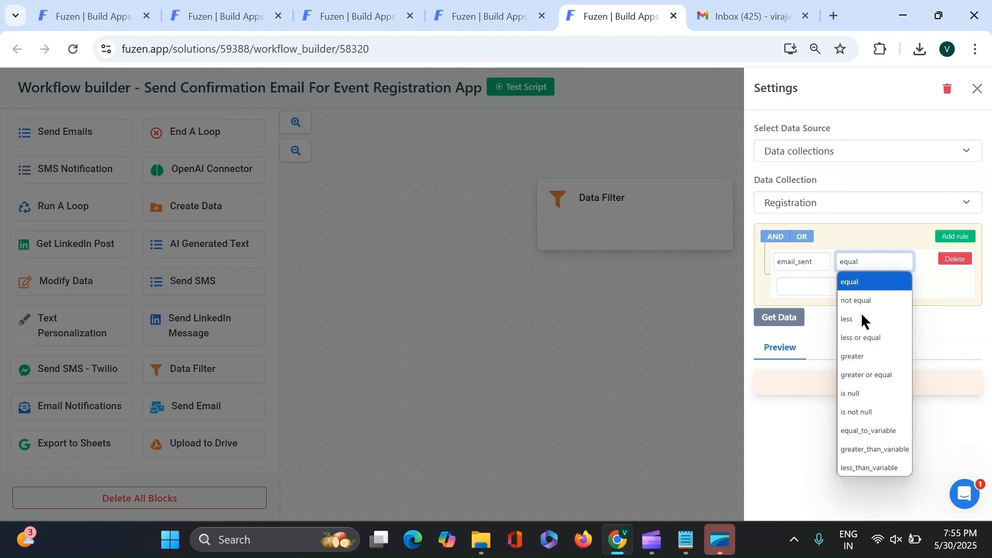
click(852, 394)
click(788, 299)
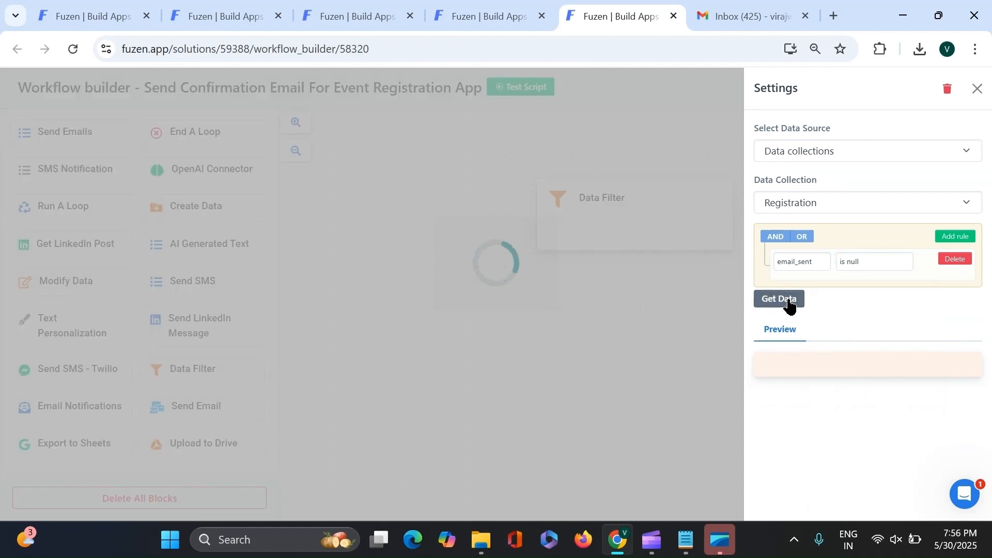
Save the filtered registration data as a variable named "registerusers"
click(845, 349)
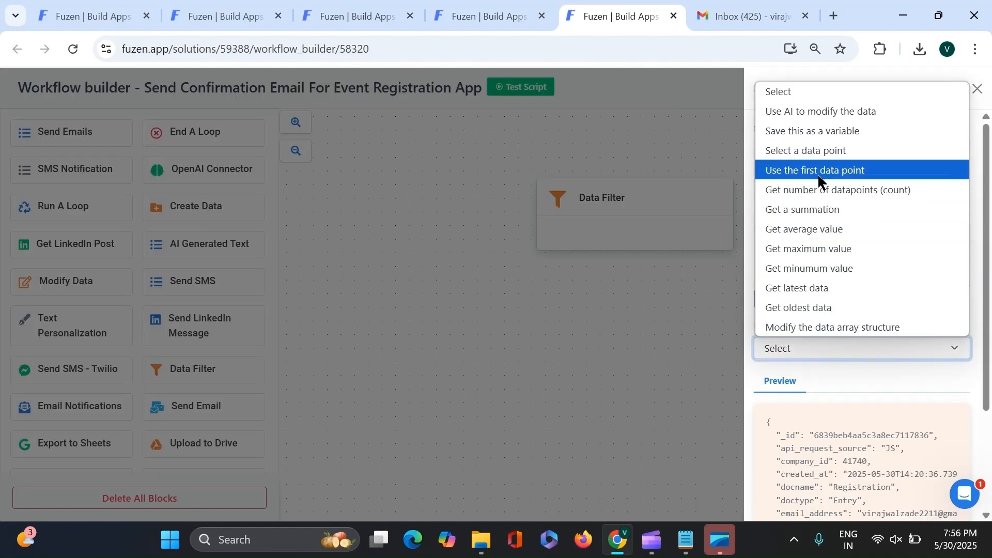
click(811, 131)
click(849, 375)
text(registerusers)
click(860, 411)
click(788, 405)
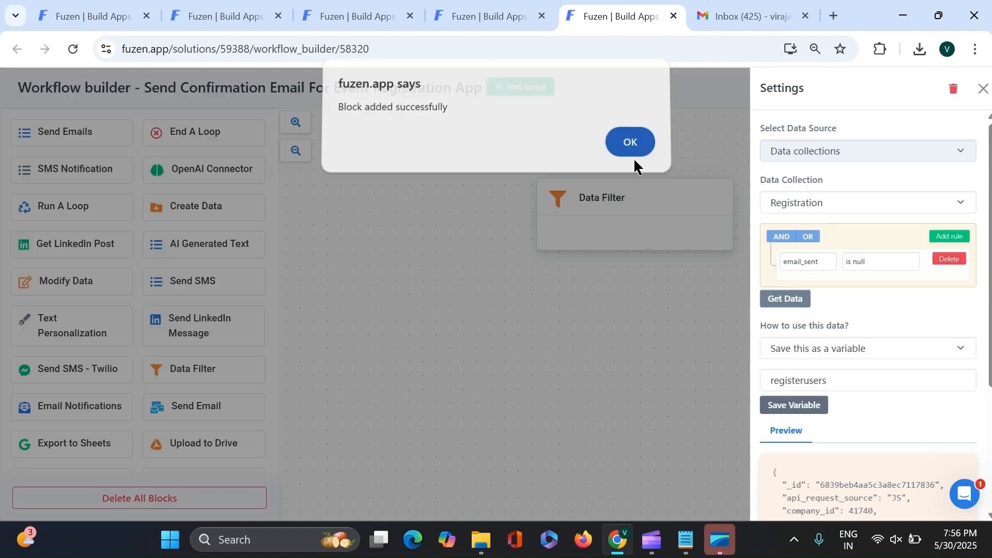
click(633, 157)
Add a Run A Loop block below the Data Filter that loops over the registerusers variable
drag(91, 209, 634, 259)
click(886, 153)
click(874, 224)
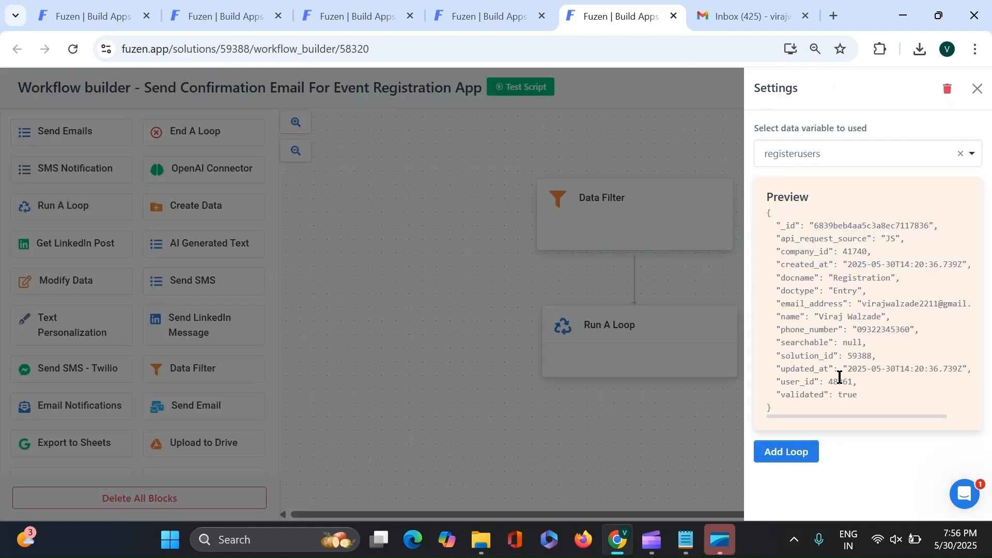
click(808, 452)
Add a second Data Filter below the loop, using the page variable "registerusers -> looped element" as its data
drag(206, 370, 682, 419)
click(835, 144)
click(819, 211)
click(820, 214)
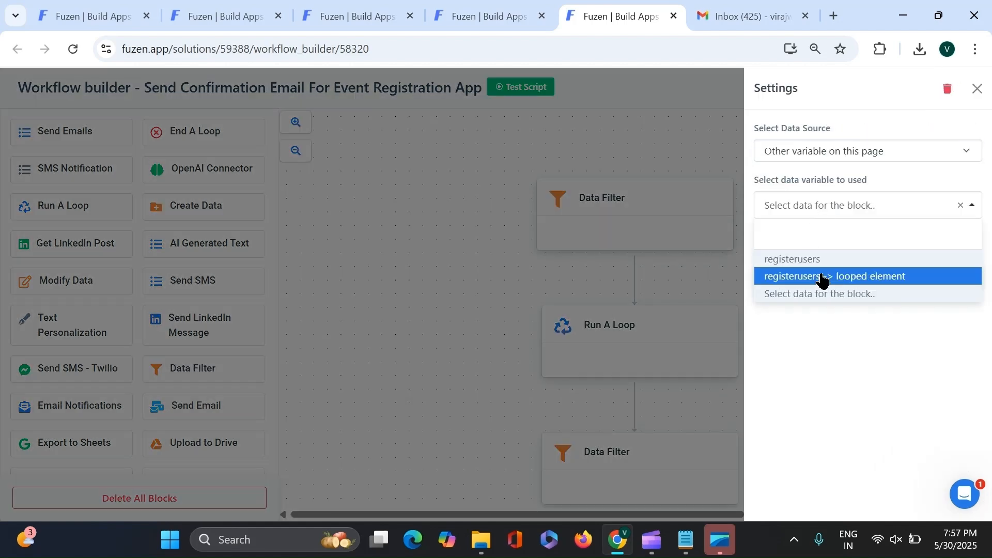
click(819, 274)
Select the email_address value from the looped element and save it as the variable "user_email"
click(829, 255)
click(808, 318)
click(809, 313)
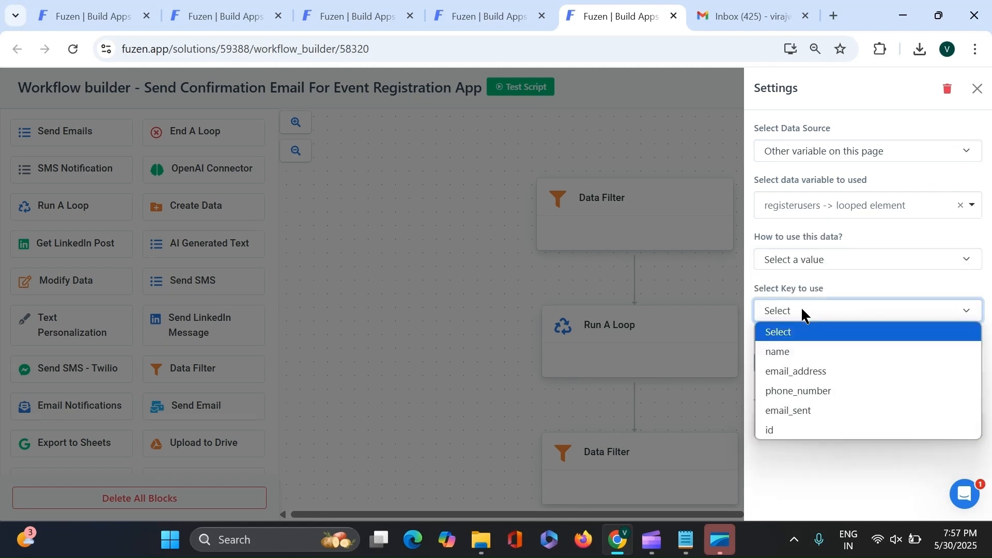
click(801, 370)
click(808, 336)
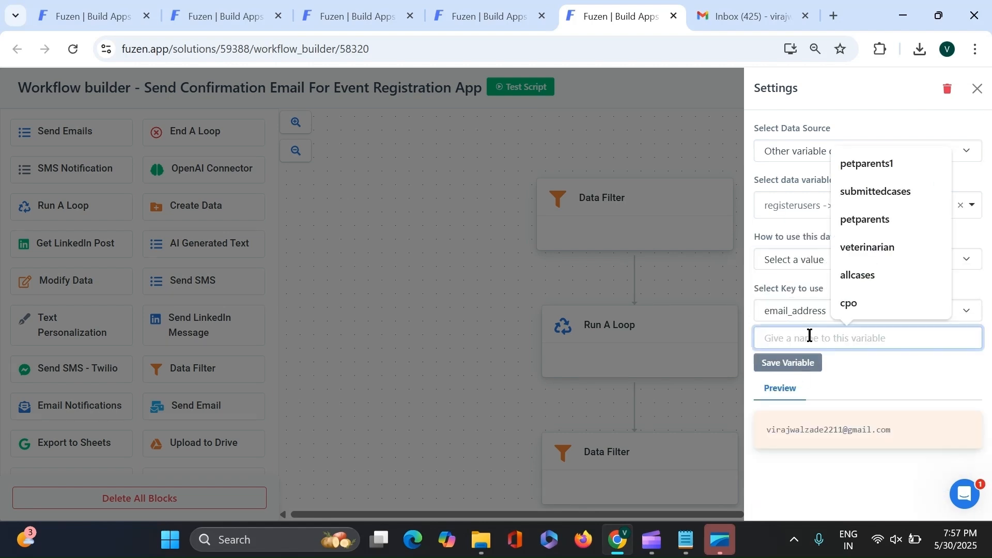
text(user_email)
click(787, 362)
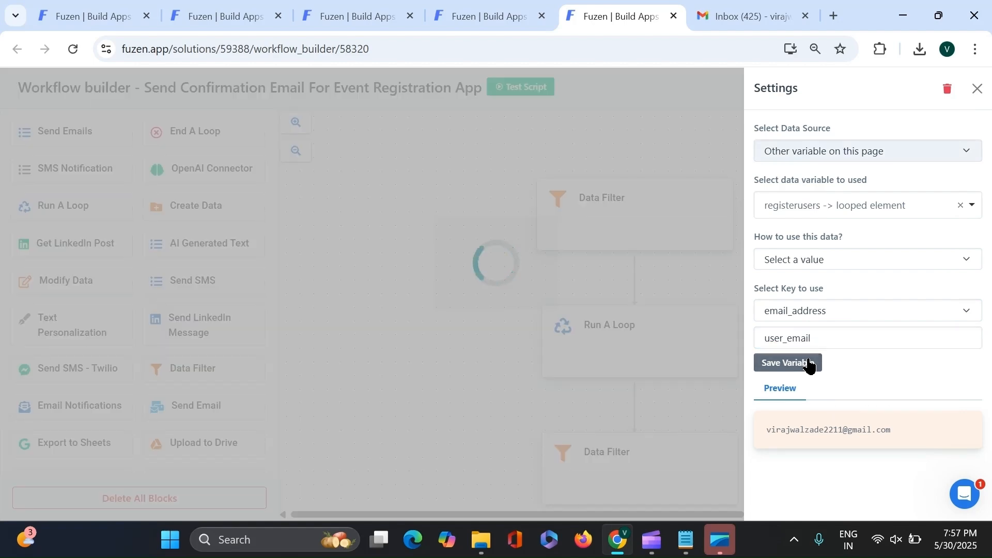
click(628, 148)
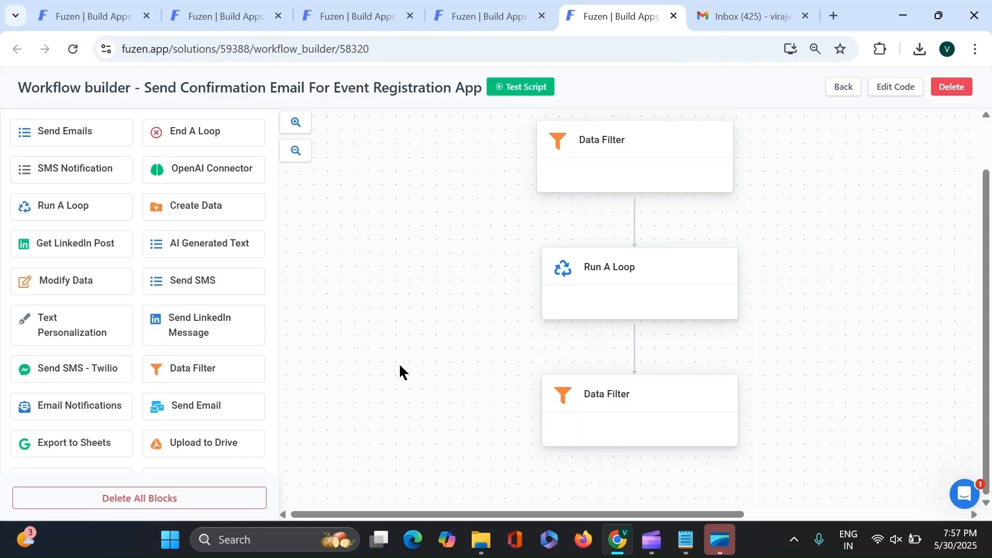
Add a Send Email block below the second Data Filter and fill in the sender's email address and name
drag(202, 405, 647, 468)
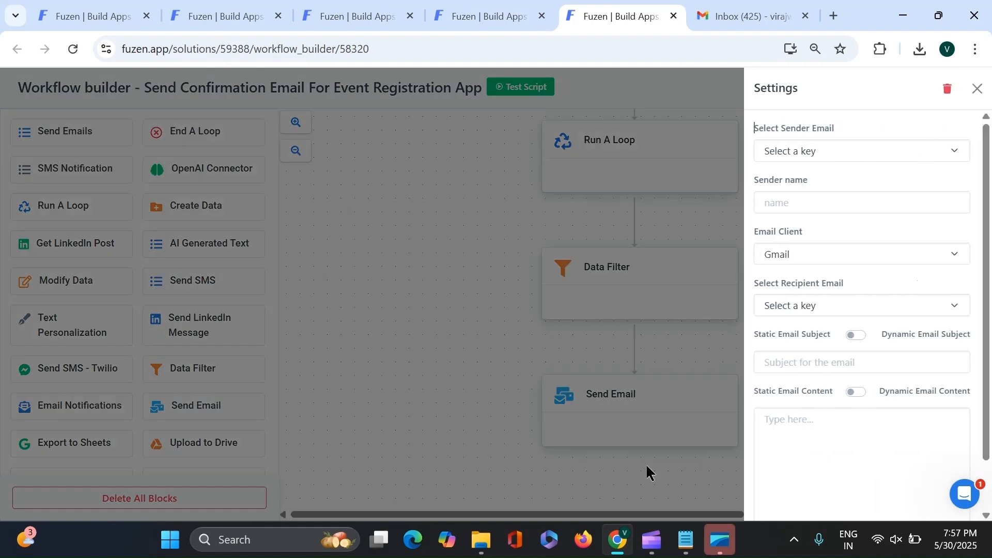
click(895, 151)
click(865, 191)
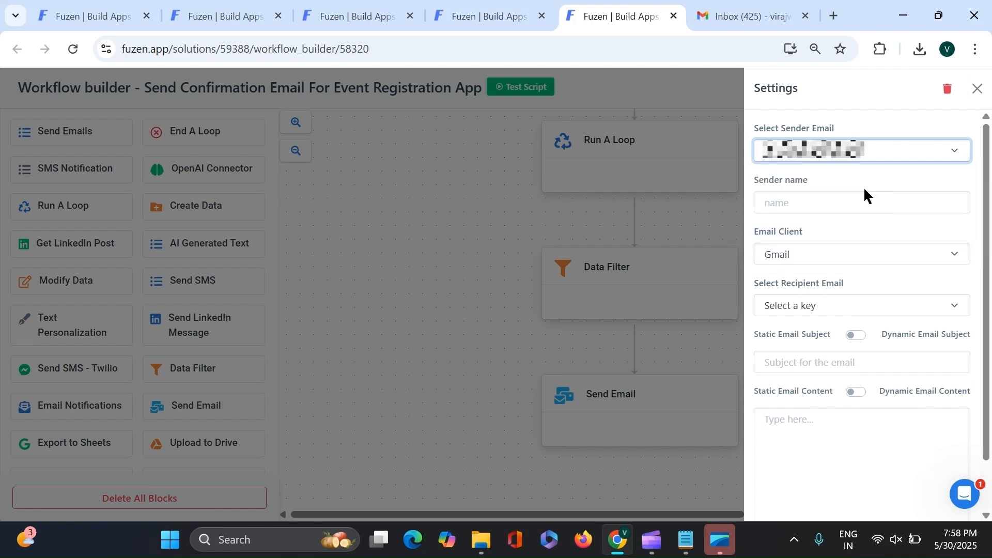
click(865, 195)
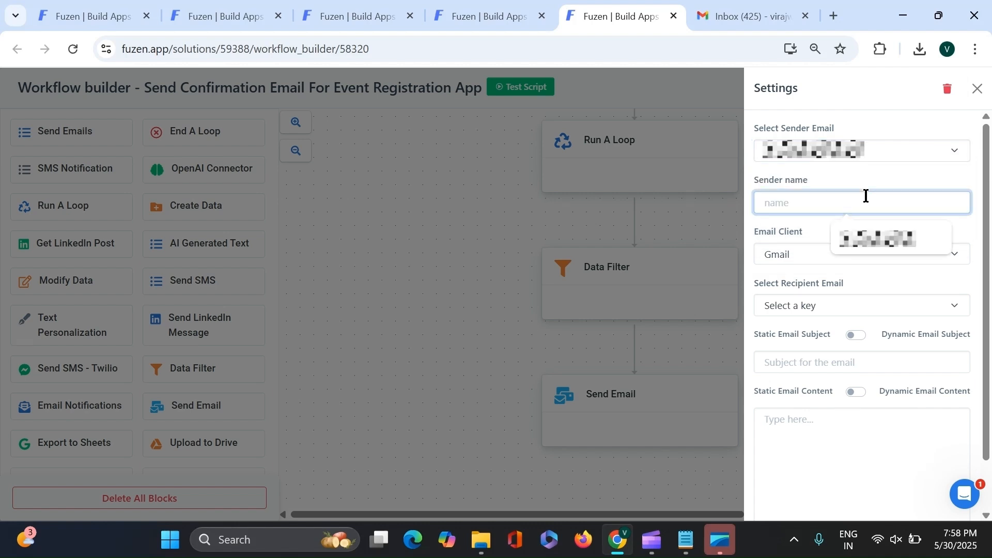
key(Down)
key(Return)
Set the email's recipient to user_email and its static subject to "Registration Confirmed for Eveny"
click(848, 302)
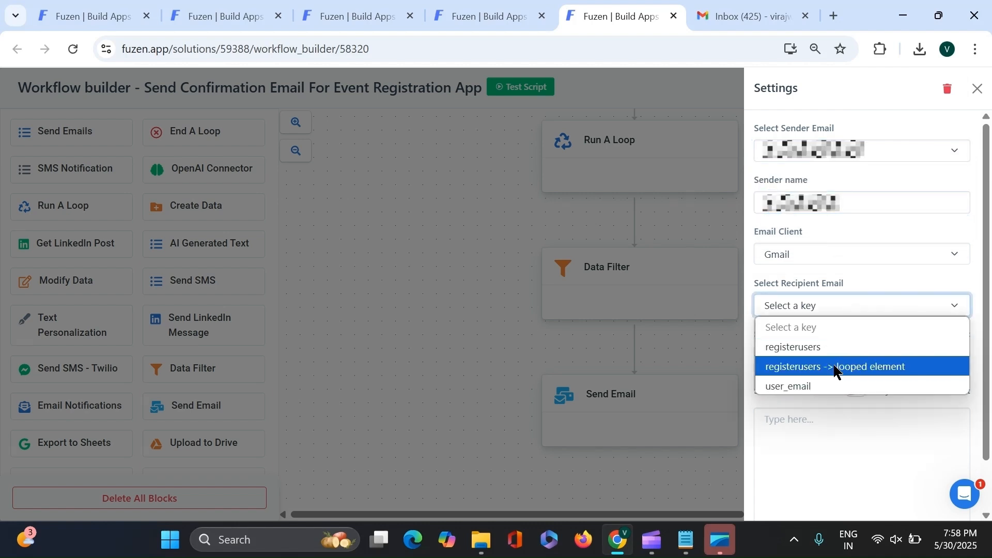
click(830, 386)
click(821, 358)
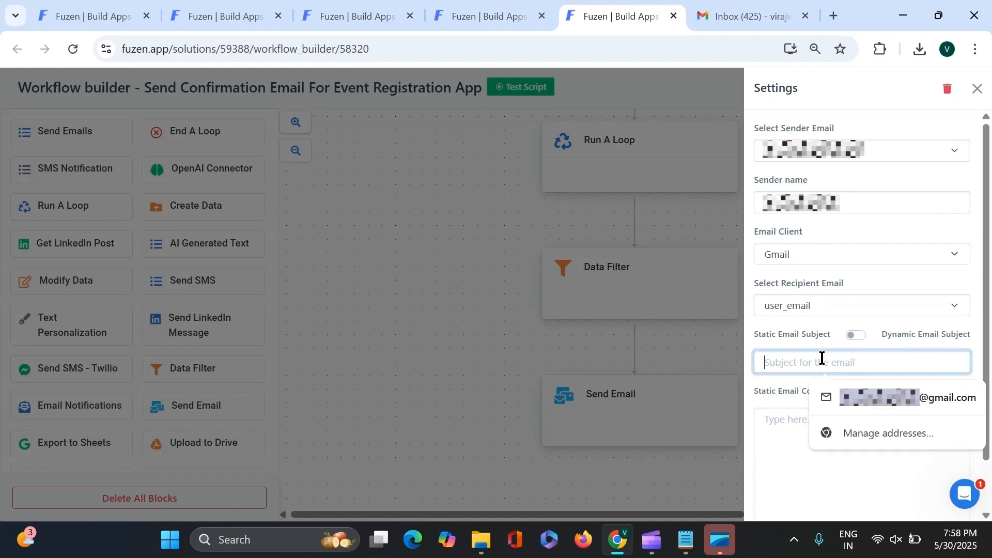
text(Registration Confirmed for Eveny)
Start the static email content with opening and closing html tags enclosing a pair of body tags
click(804, 421)
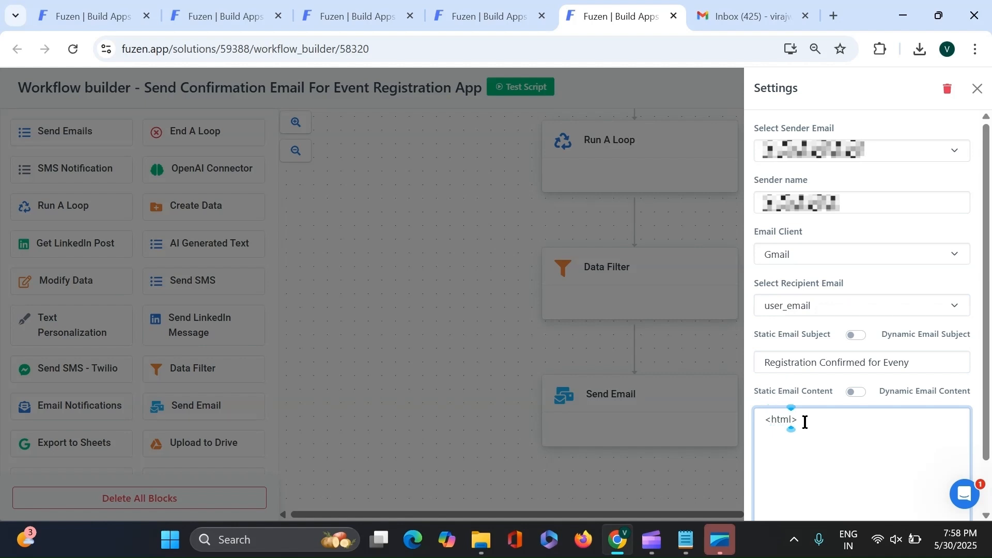
text(<html> </html>)
click(804, 421)
key(Return)
text(<body> </body>)
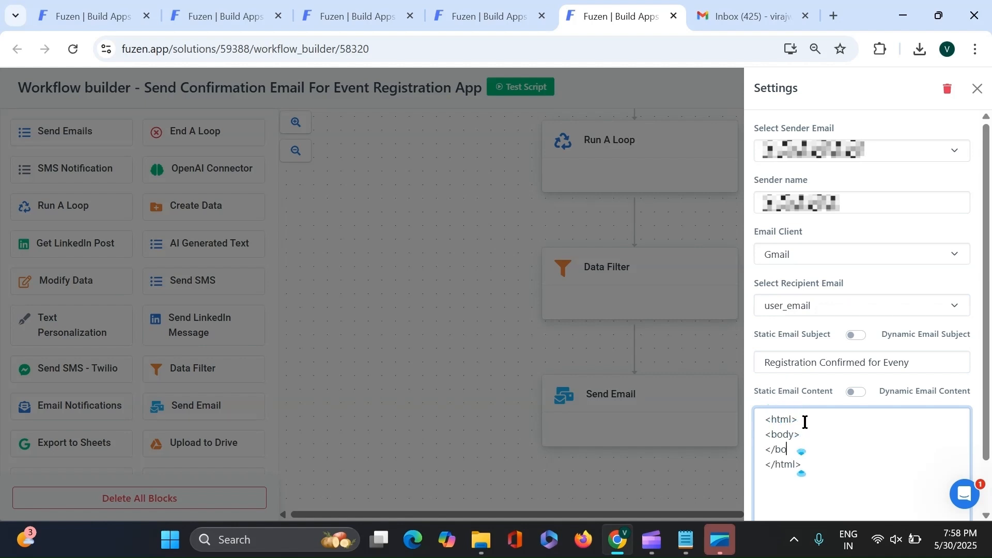
Inside the body, write a "Dear" greeting with the recipient's first name and the paragraph "Thank you for registering for the event. We are excited to have you join us."
click(805, 440)
key(Return)
key(Return)
text(<p>Dear V)
key(Return)
text(<p>Thank you for registering for the event)
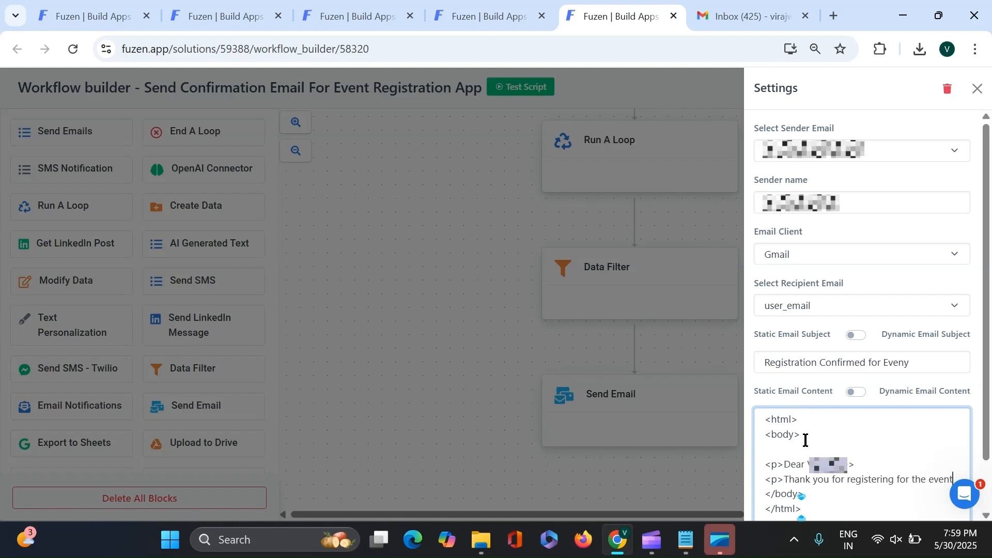
text(. We are excited to have you join us.)
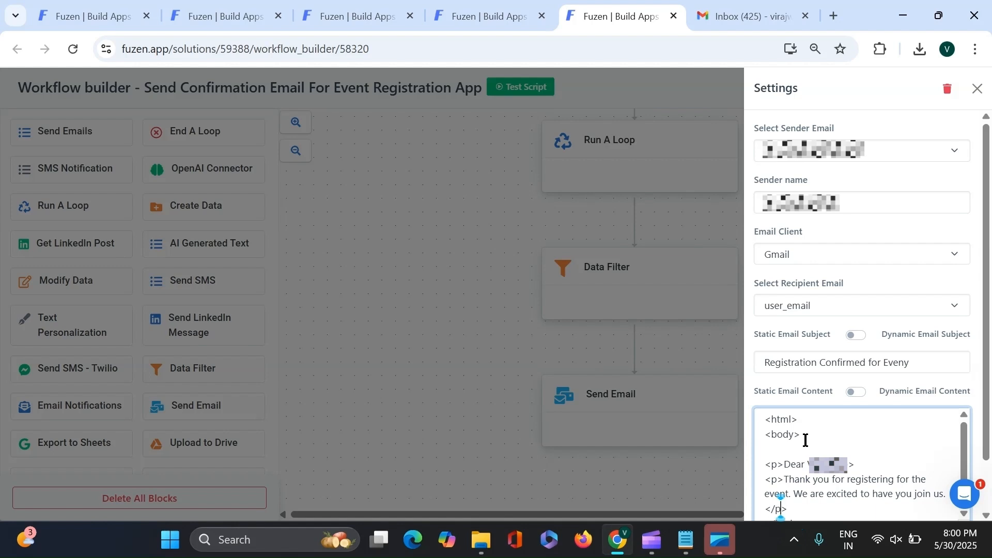
Close the email content with "Best regards," and "Event Team" on separate lines, and save the Send Email block to the workflow
key(Return)
text(<p>Best regards,<br>)
key(Return)
text(Event Team)
scroll(816, 450, up, 2)
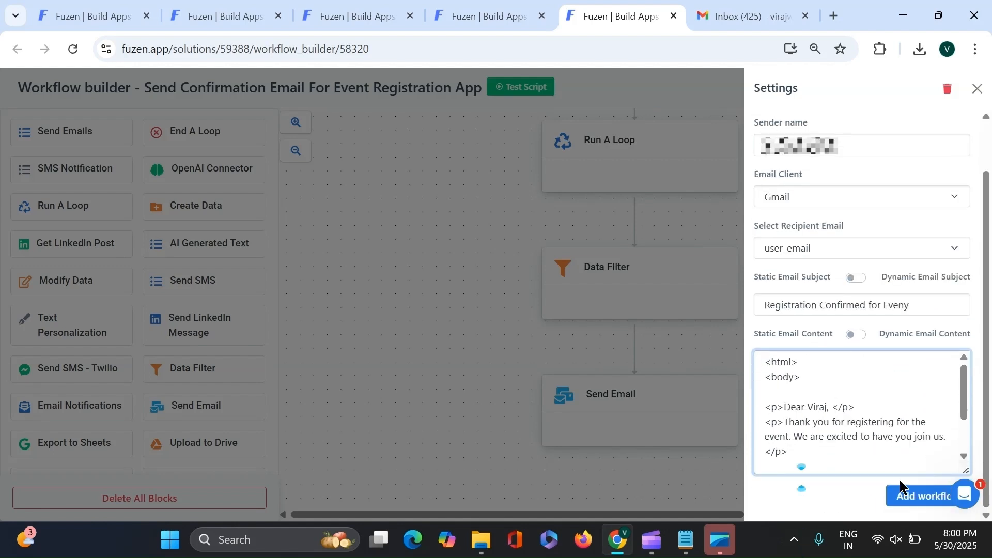
click(907, 496)
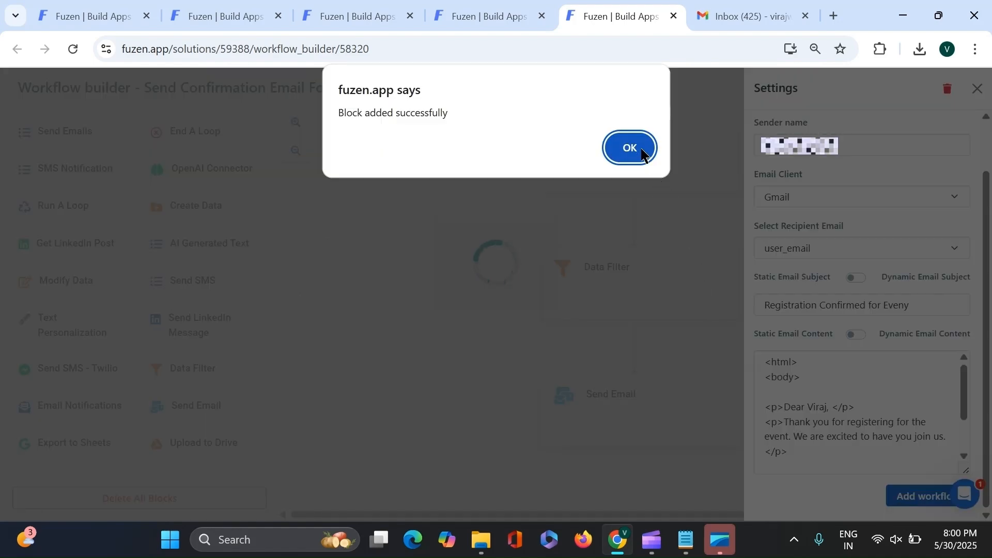
click(642, 154)
Add an Update Data block below Send Email, with "registerusers -> looped element" as the data to update
scroll(179, 390, up, 3)
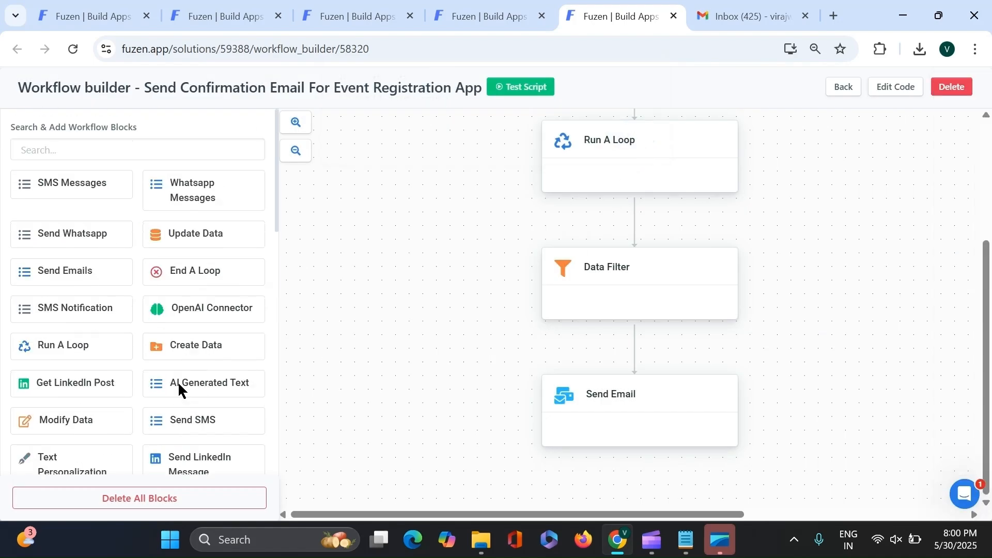
click(149, 143)
text(upda)
drag(54, 184, 588, 457)
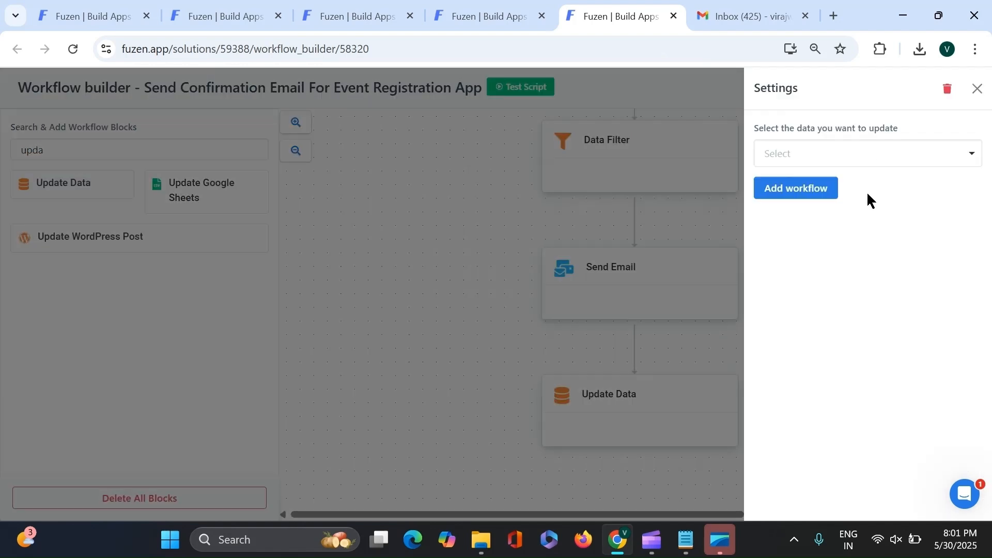
click(868, 155)
click(830, 241)
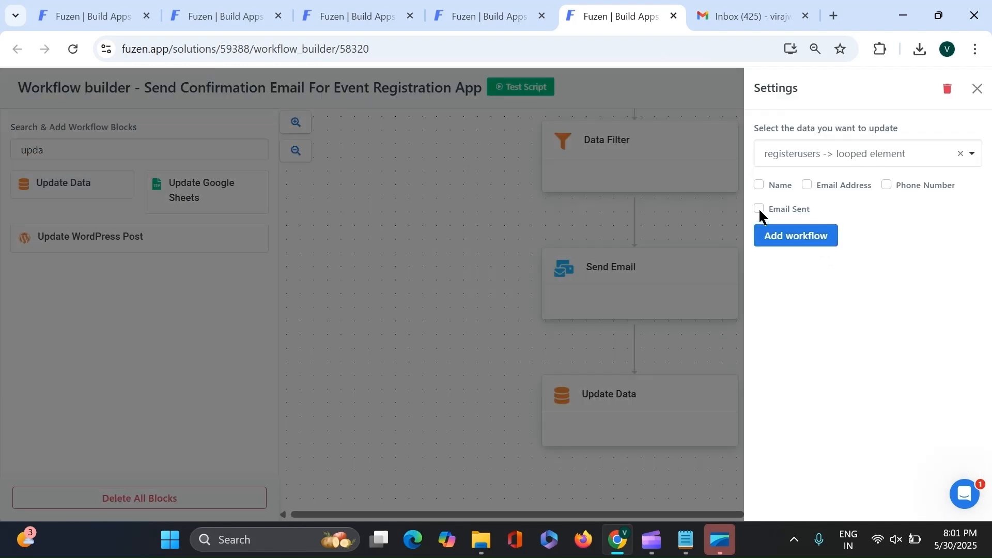
Choose the Email Sent field for updating, set its value to "yes", and save the Update Data block
click(759, 210)
click(783, 252)
text(yes)
click(794, 287)
click(656, 159)
Add an End A Loop block below Update Data and save it to the workflow
click(148, 150)
text(end)
drag(102, 213, 650, 472)
click(780, 133)
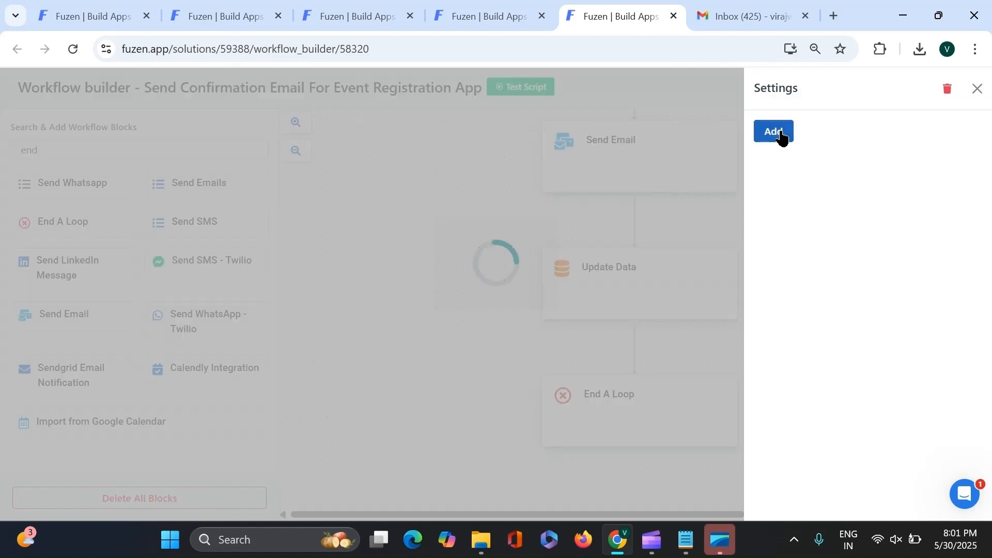
click(645, 146)
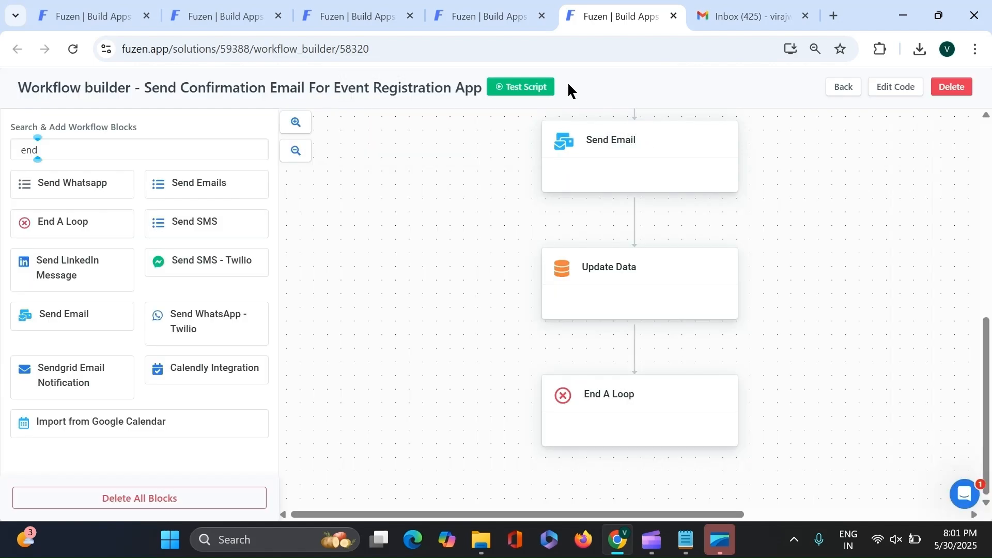
Run a test of the workflow script, review its full output and dismiss it
click(538, 90)
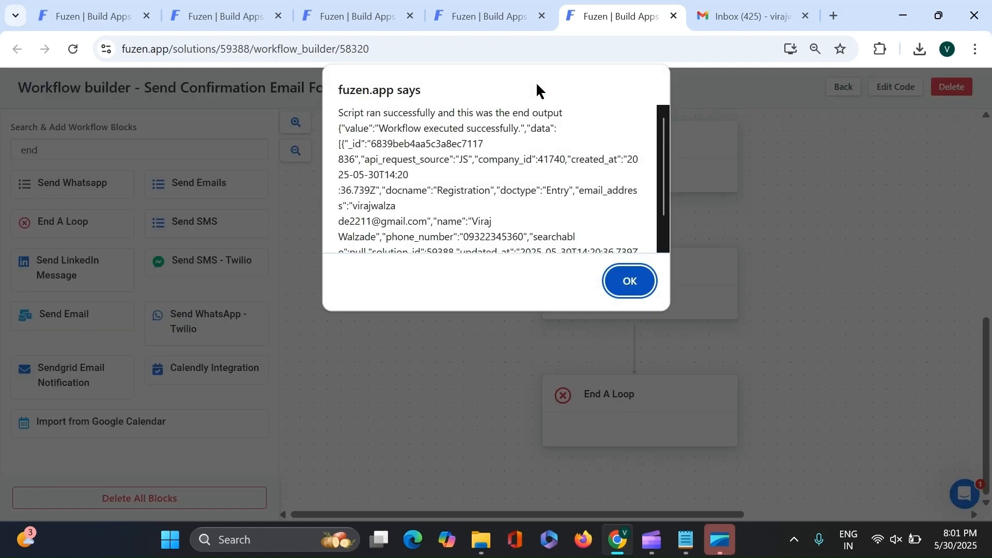
scroll(500, 163, down, 1)
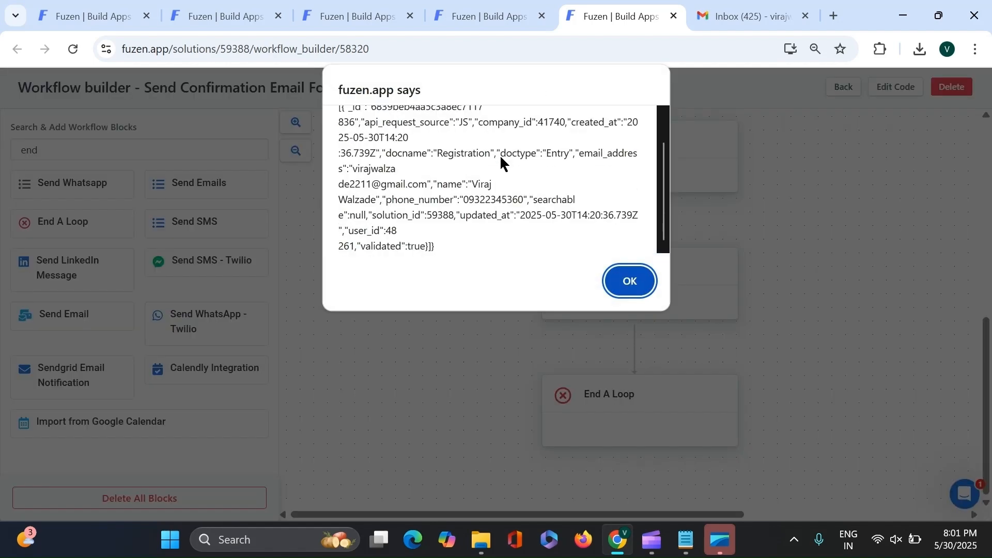
click(627, 281)
Switch to the Gmail inbox and open the newest "Registration Confirmed for Eveny" email
click(749, 14)
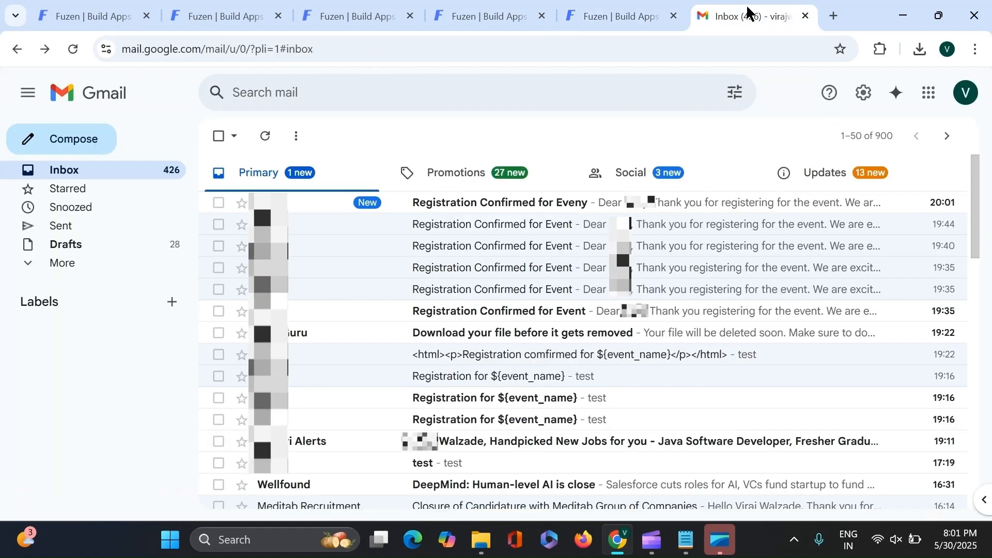
click(458, 204)
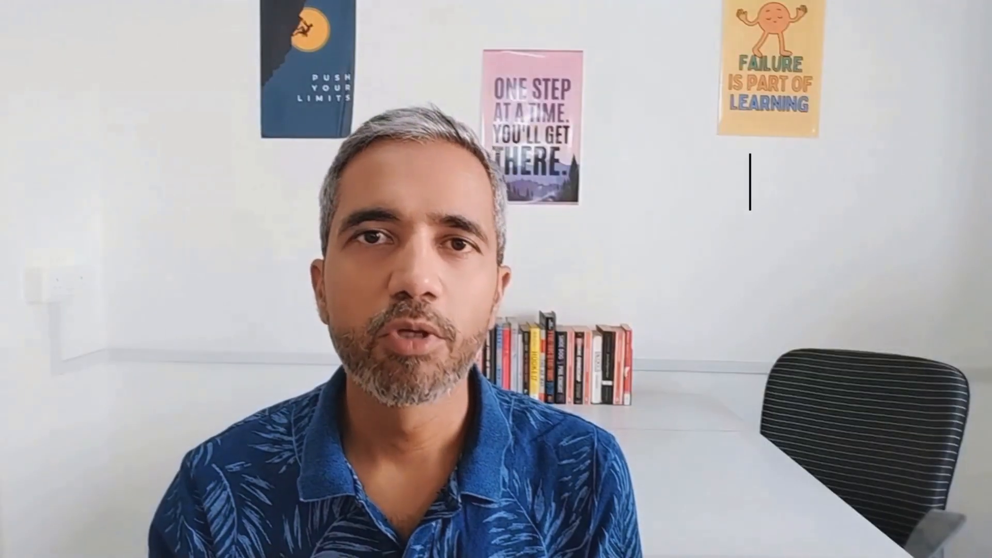